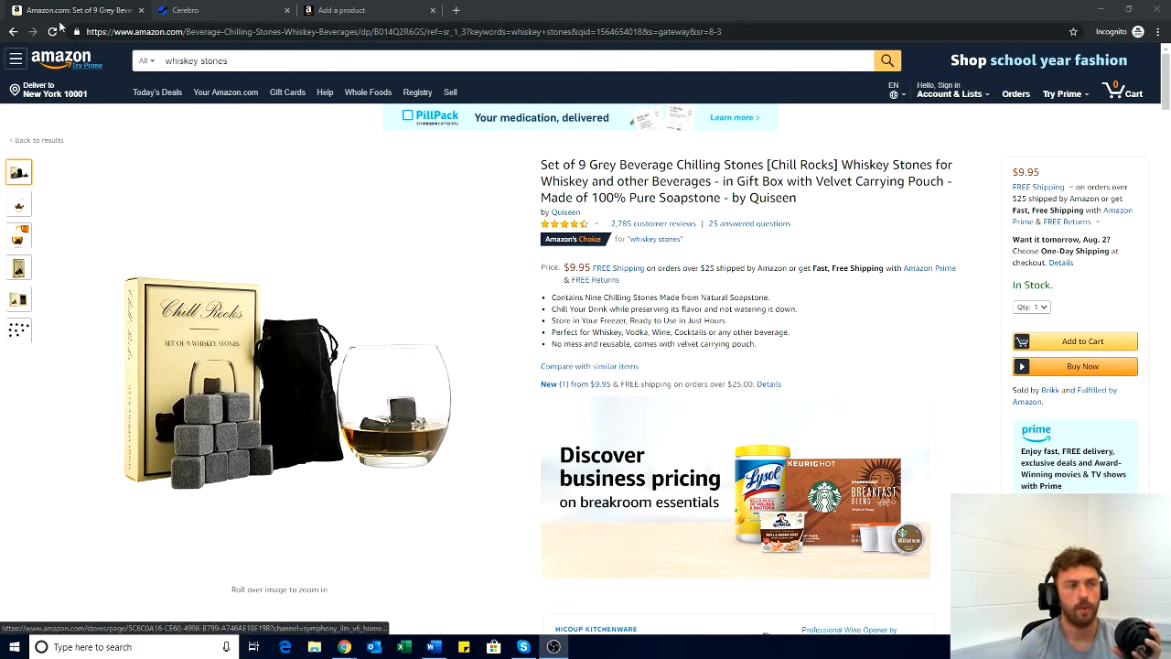
# Search Amazon for "whiskey stones" and open the listing for the Chill Rocks set of 9 grey beverage chilling stones
pyautogui.tripleClick(240, 65)
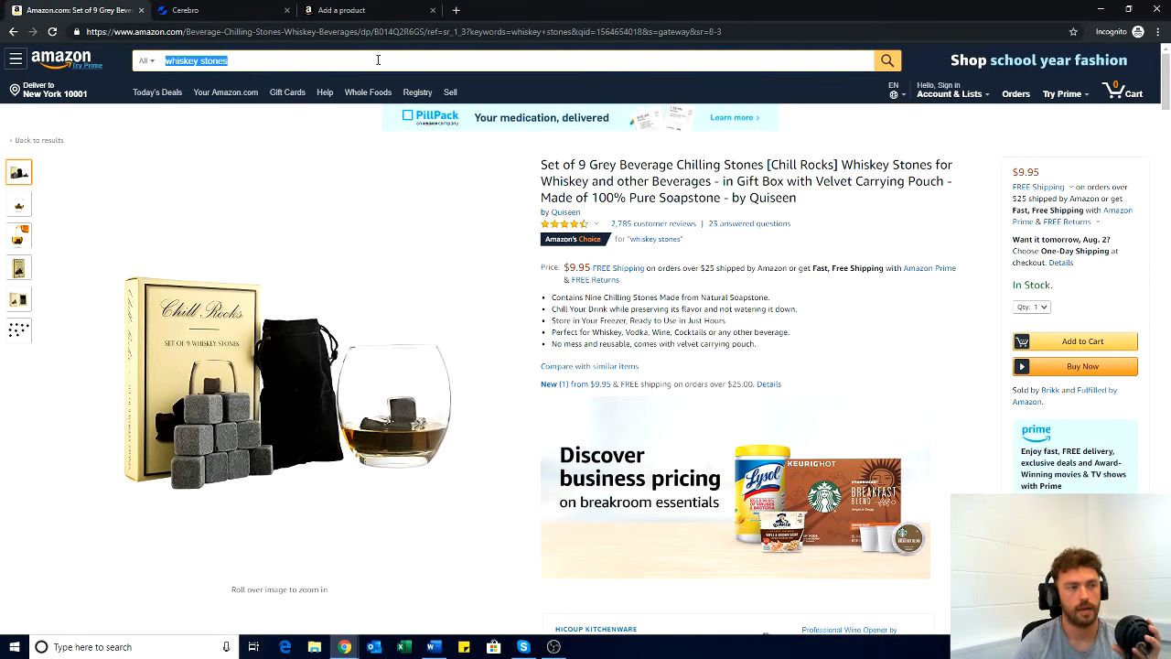
pyautogui.click(886, 62)
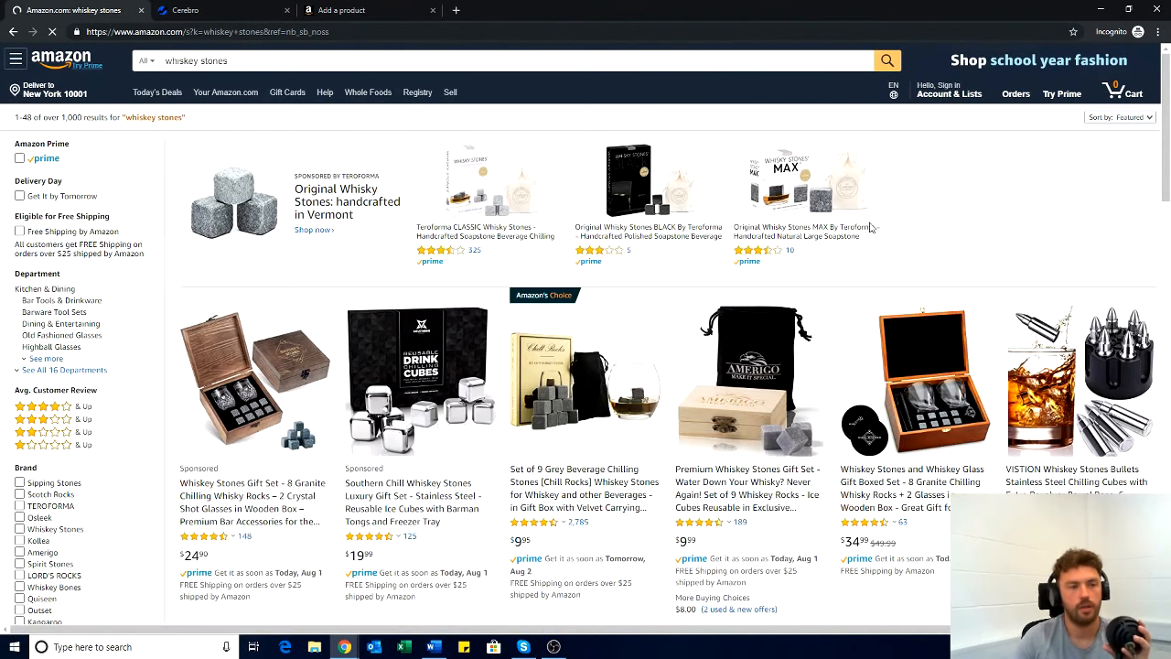
pyautogui.scroll(-1, 865, 274)
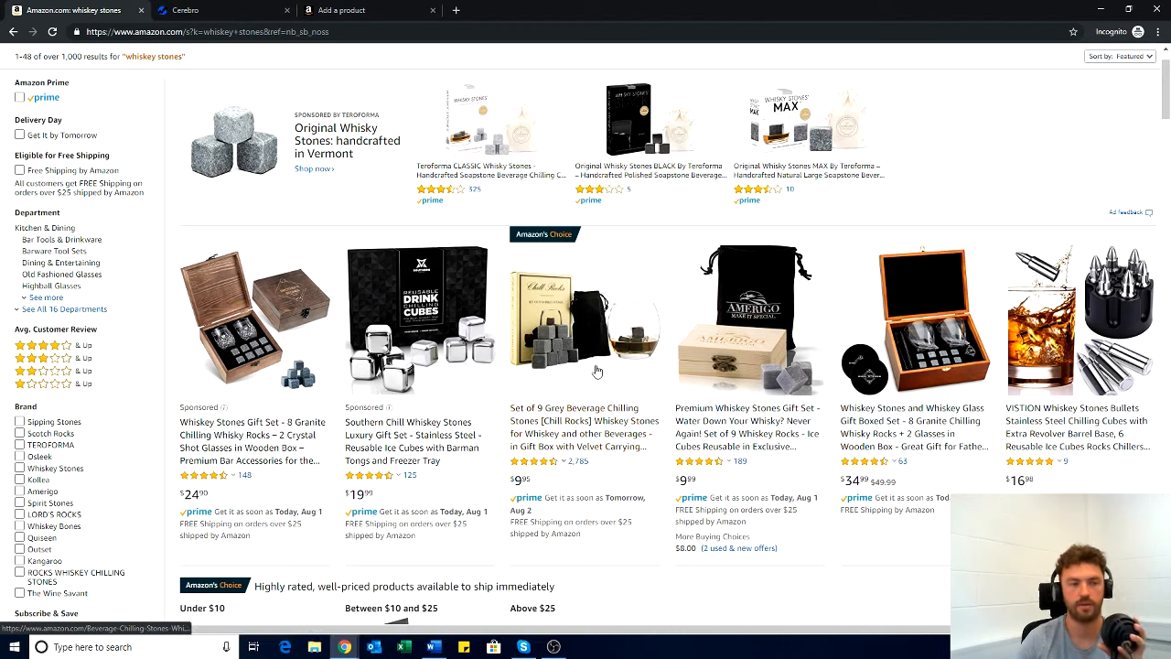
pyautogui.click(579, 426)
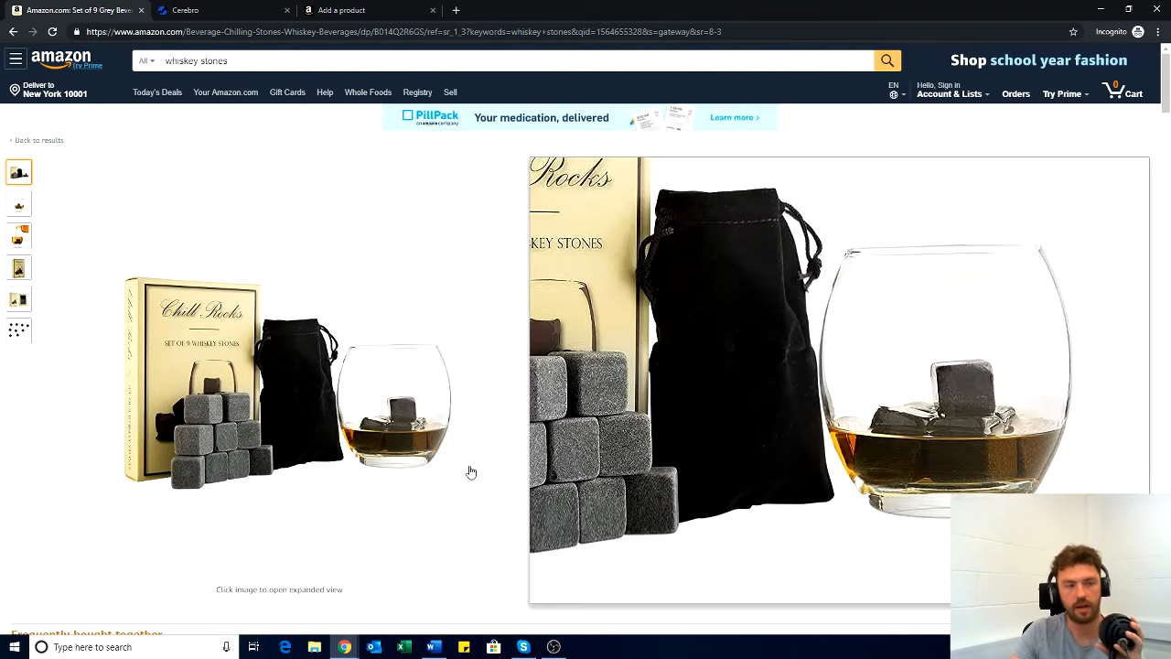
# Copy the ASIN B014Q2R6GS from the product information section of the Chill Rocks listing
pyautogui.scroll(-10, 825, 354)
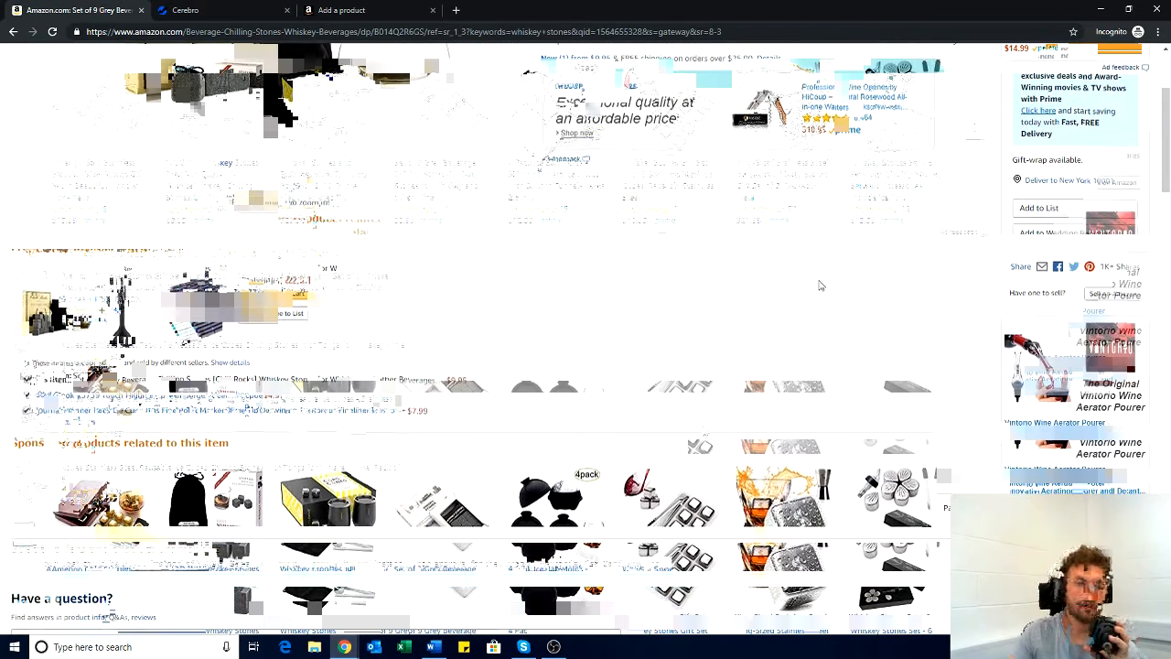
pyautogui.scroll(-6, 700, 431)
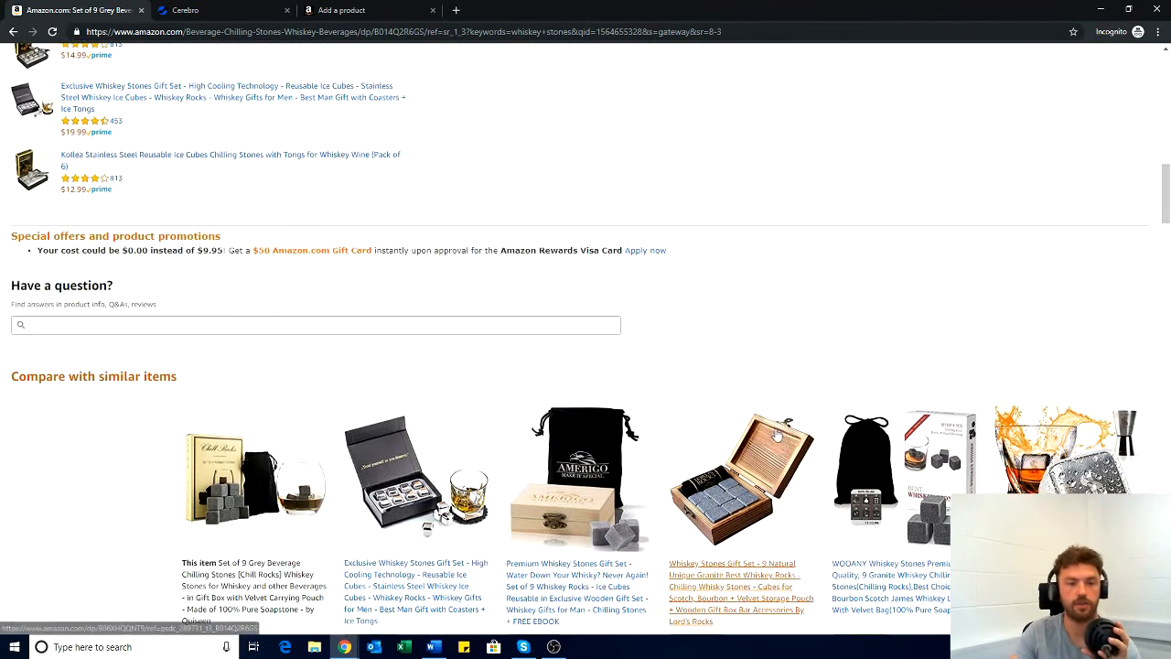
pyautogui.scroll(-3, 776, 437)
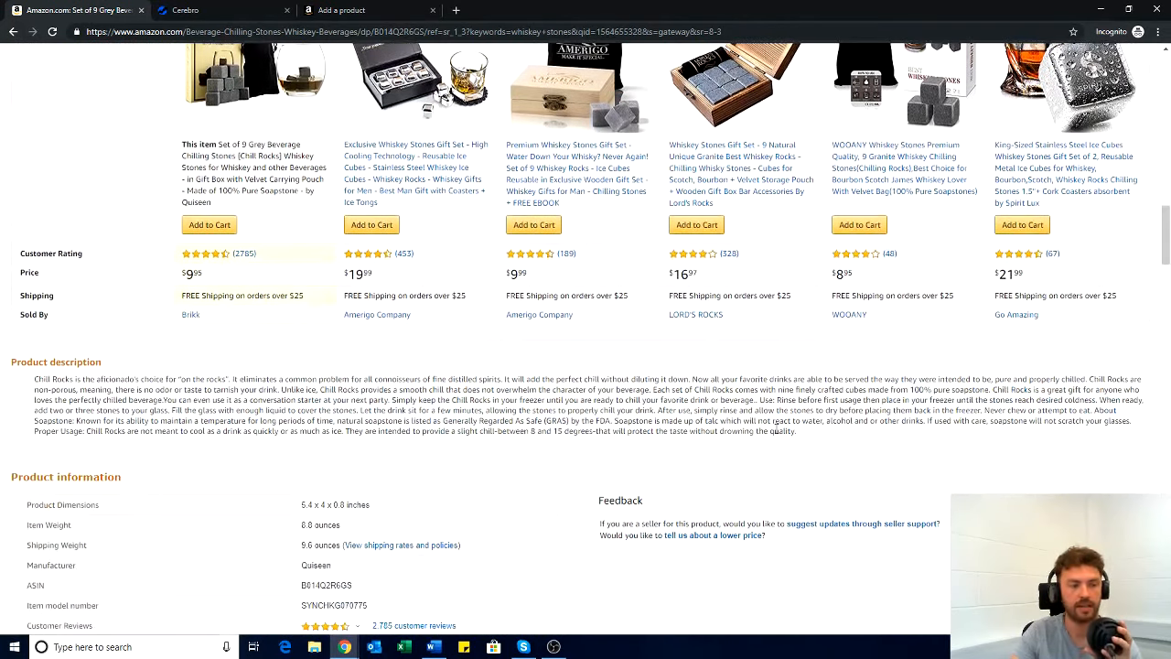
pyautogui.scroll(-1, 776, 428)
pyautogui.scroll(-1, 791, 440)
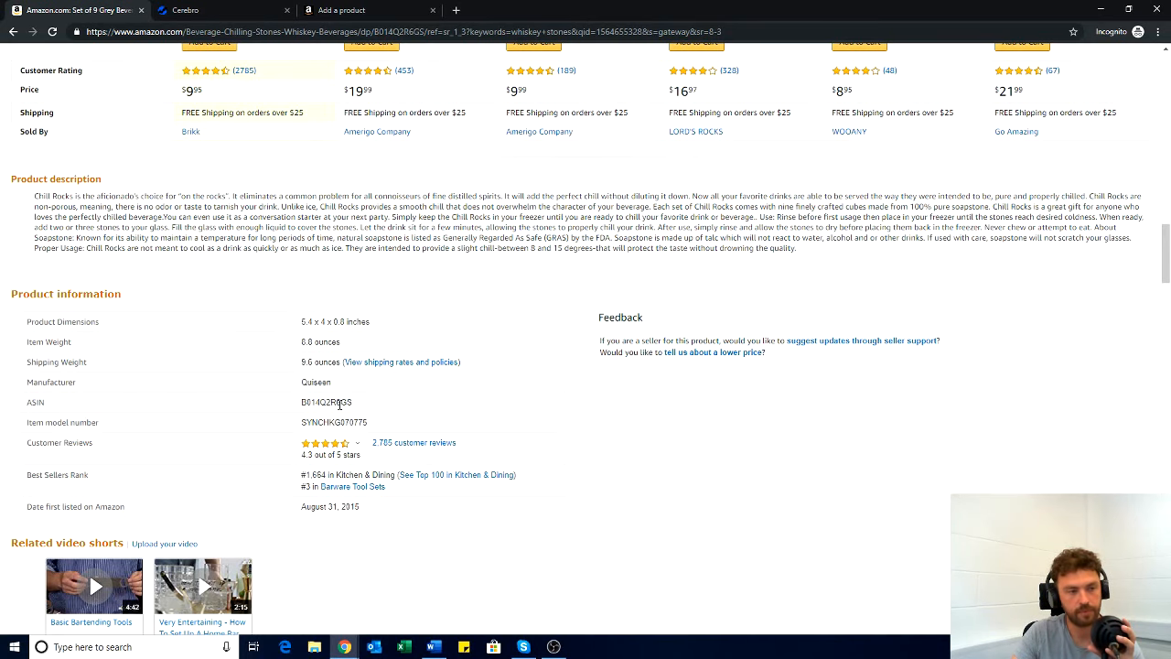
pyautogui.moveTo(355, 403); pyautogui.dragTo(301, 402)
pyautogui.rightClick(316, 407)
pyautogui.click(328, 416)
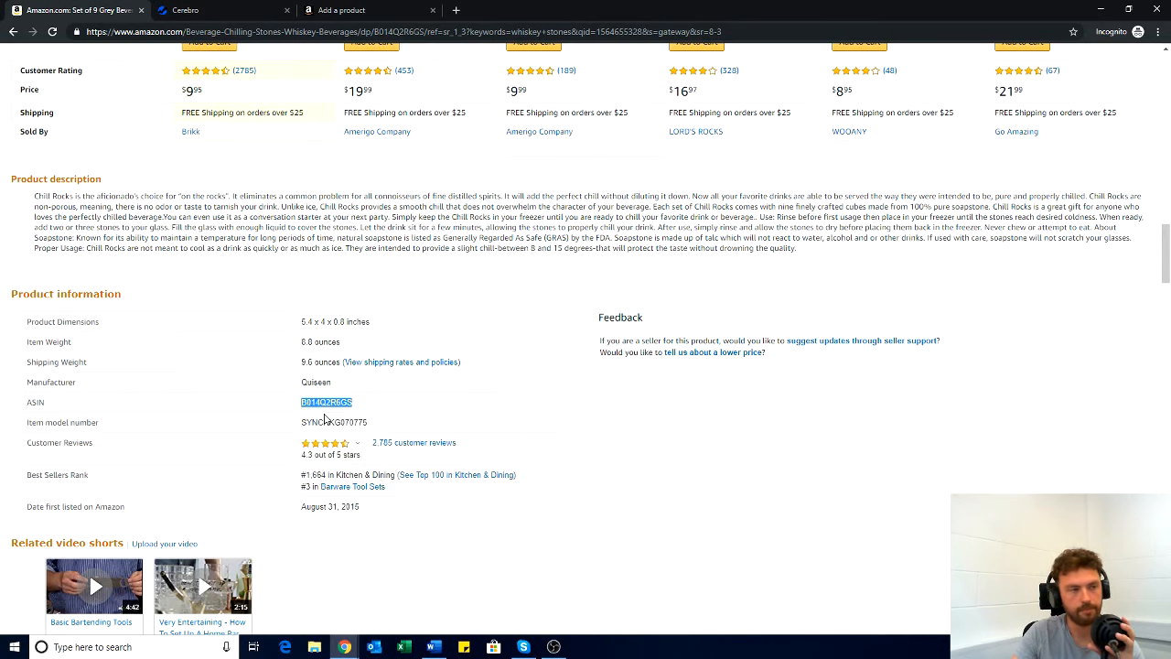
pyautogui.click(205, 14)
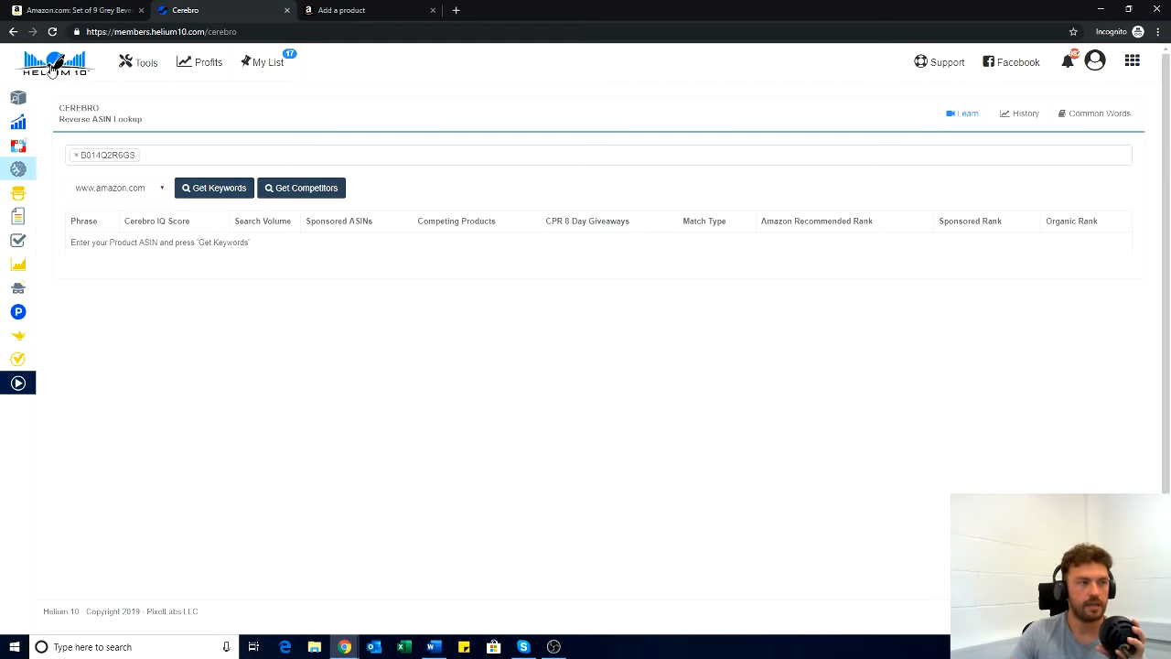
pyautogui.moveTo(18, 146)
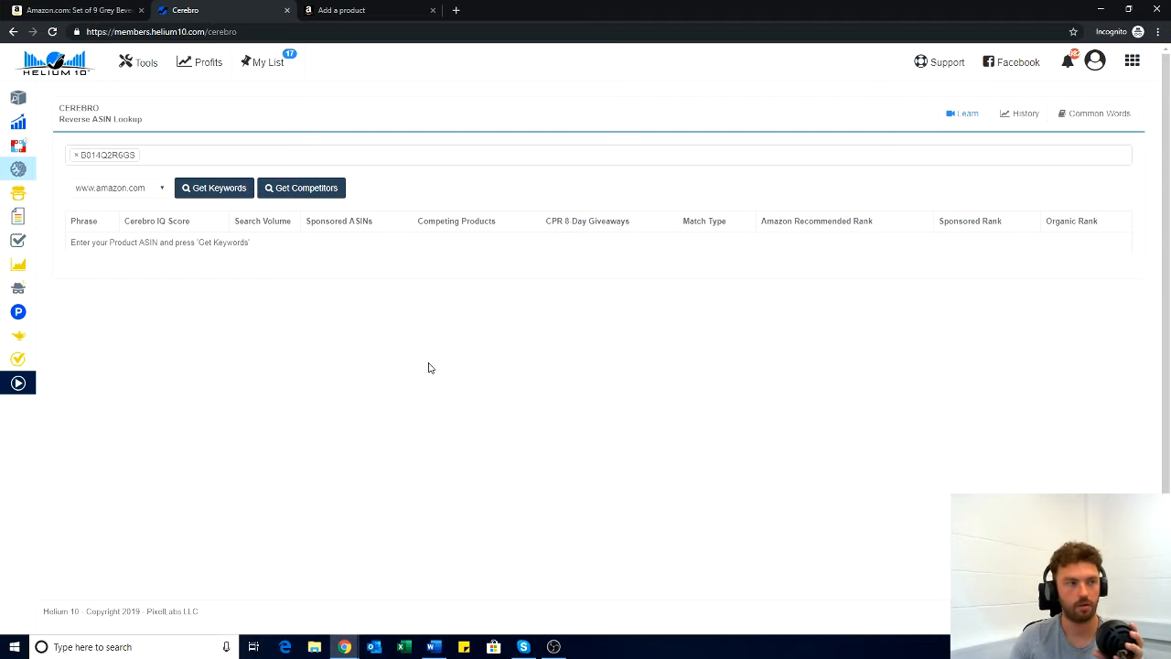
pyautogui.moveTo(20, 177)
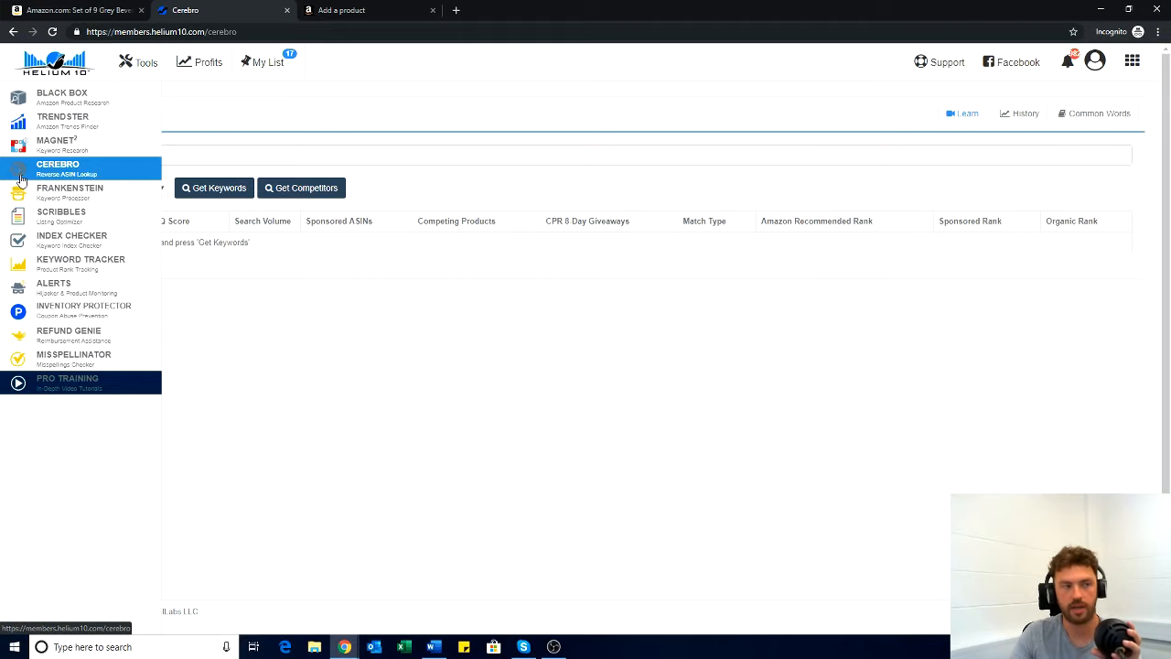
pyautogui.click(215, 189)
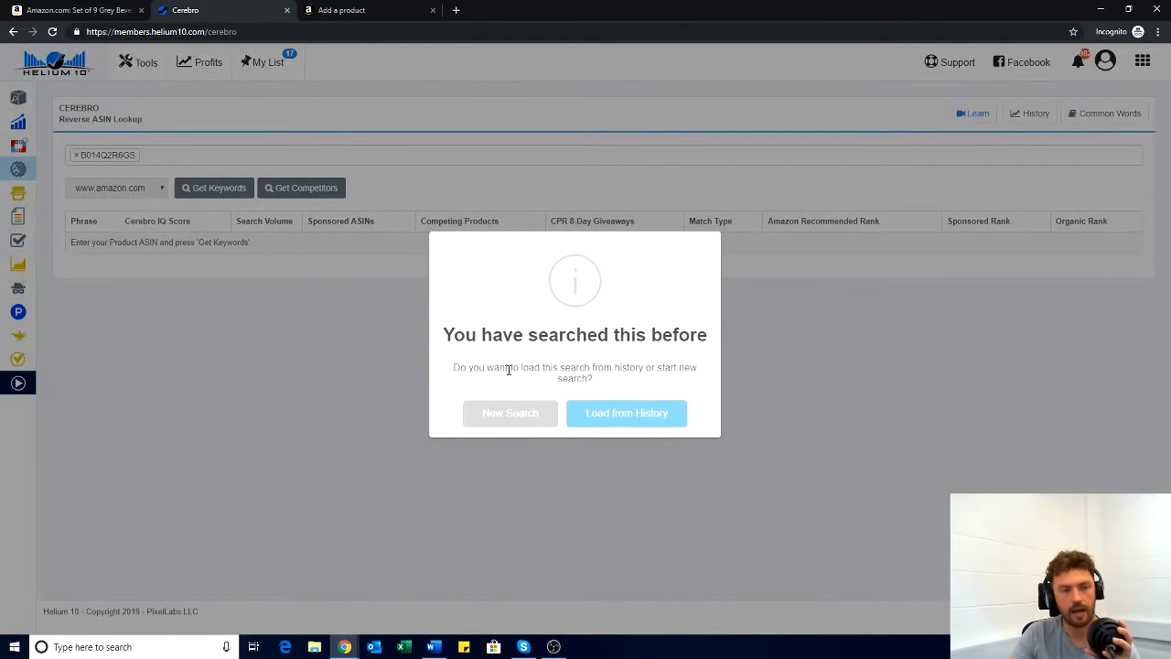
pyautogui.click(613, 421)
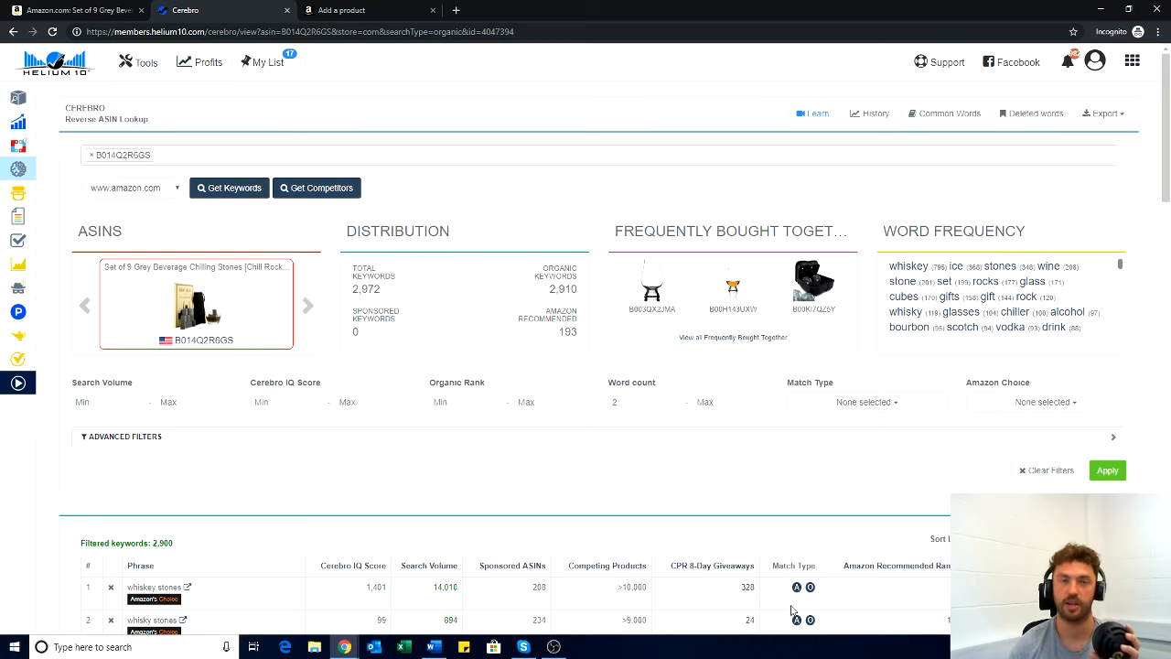
# Examine the keyword phrases the Chill Rocks product ranks for, including their search volume and organic rank
pyautogui.scroll(-2, 528, 613)
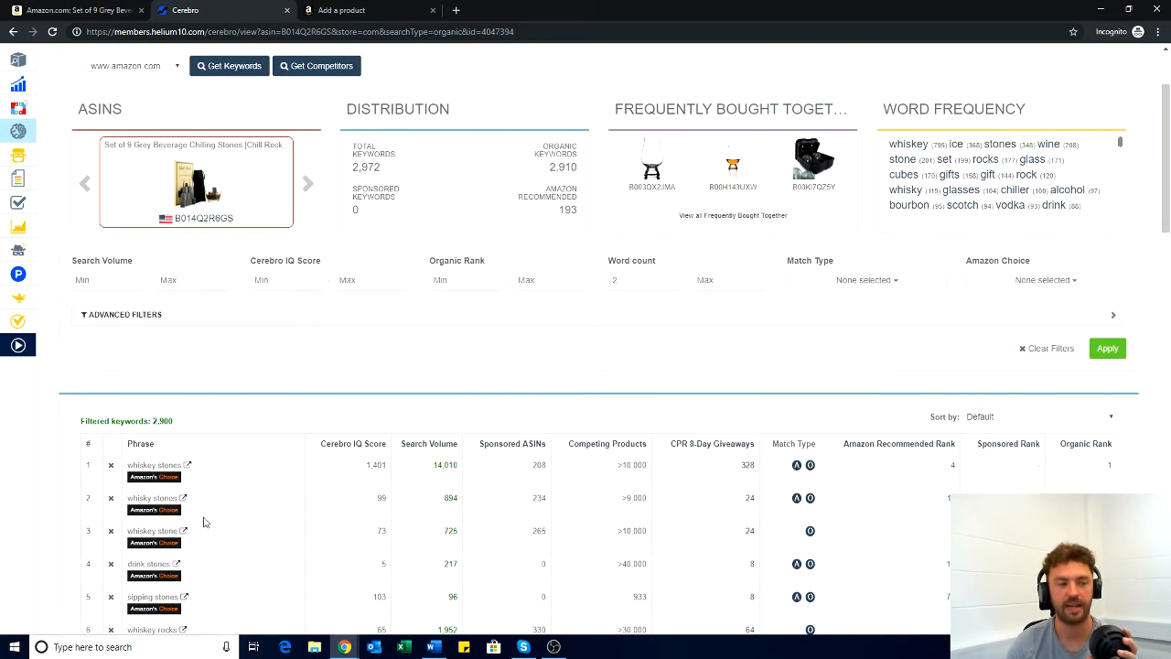
pyautogui.scroll(-2, 229, 494)
pyautogui.scroll(-1, 249, 453)
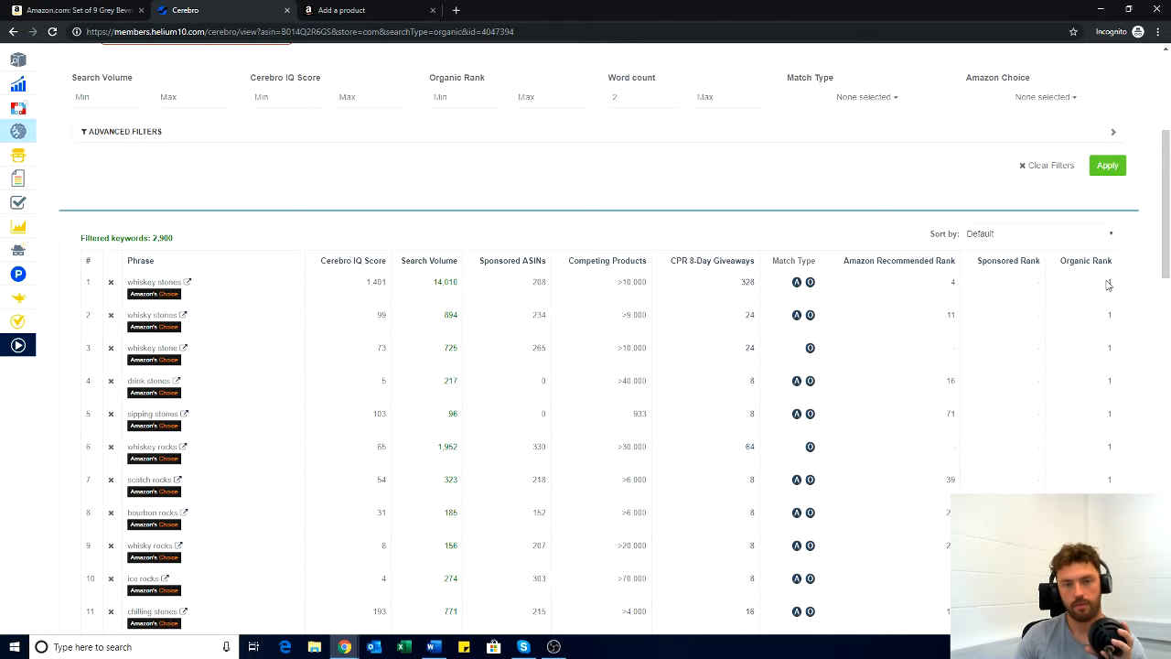
pyautogui.scroll(-4, 1107, 352)
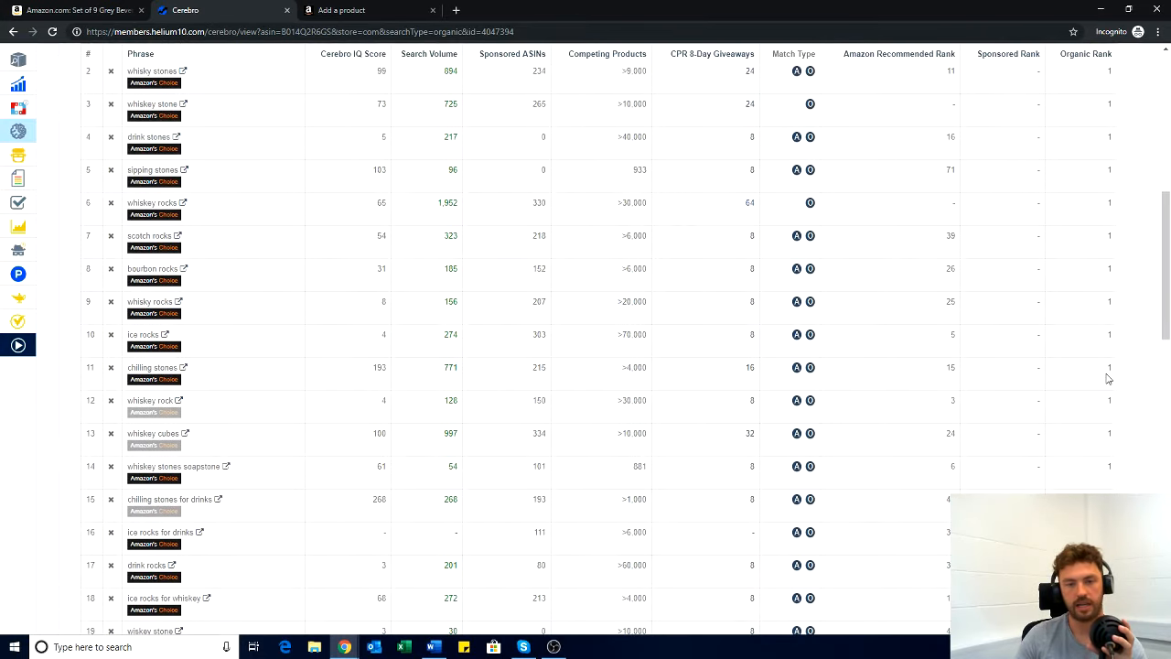
pyautogui.scroll(4, 1107, 380)
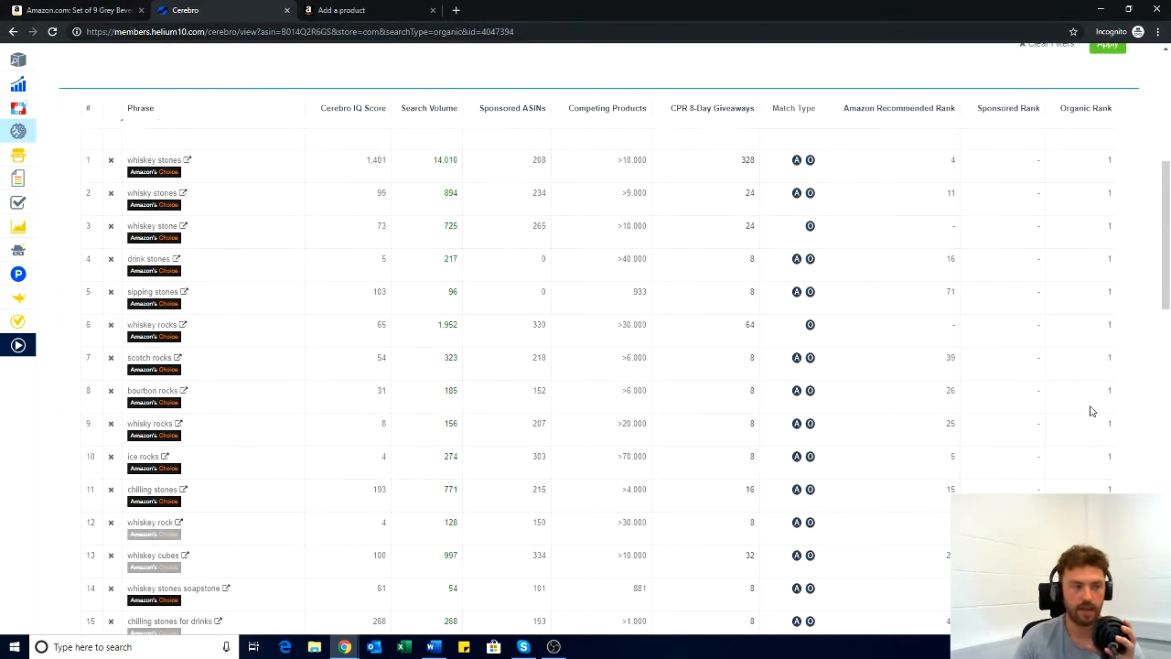
pyautogui.scroll(3, 1091, 406)
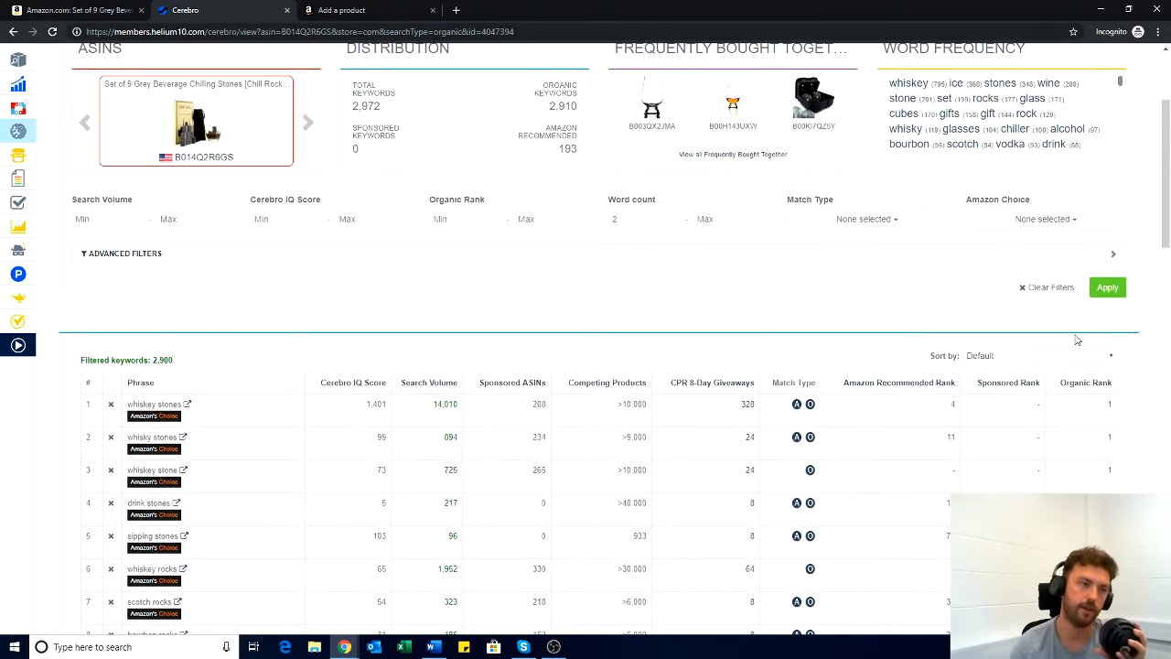
pyautogui.scroll(1, 846, 187)
# View the blank Seller Central product form, and return to the title and bullet points of the Chill Rocks listing on Amazon
pyautogui.click(342, 10)
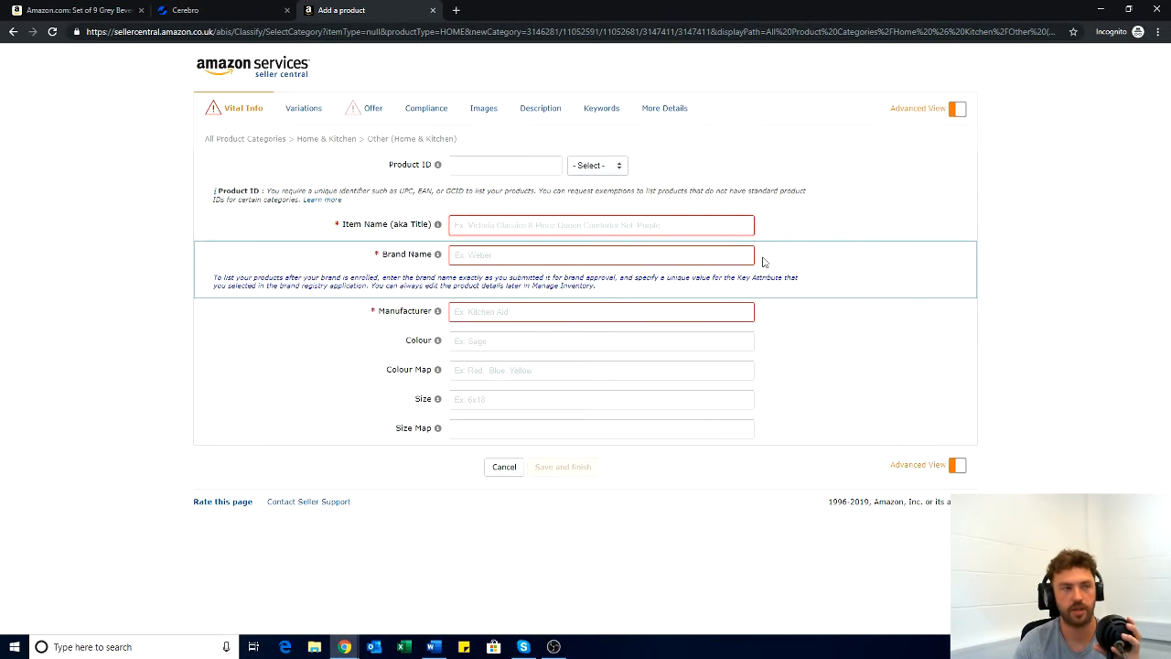
pyautogui.click(81, 13)
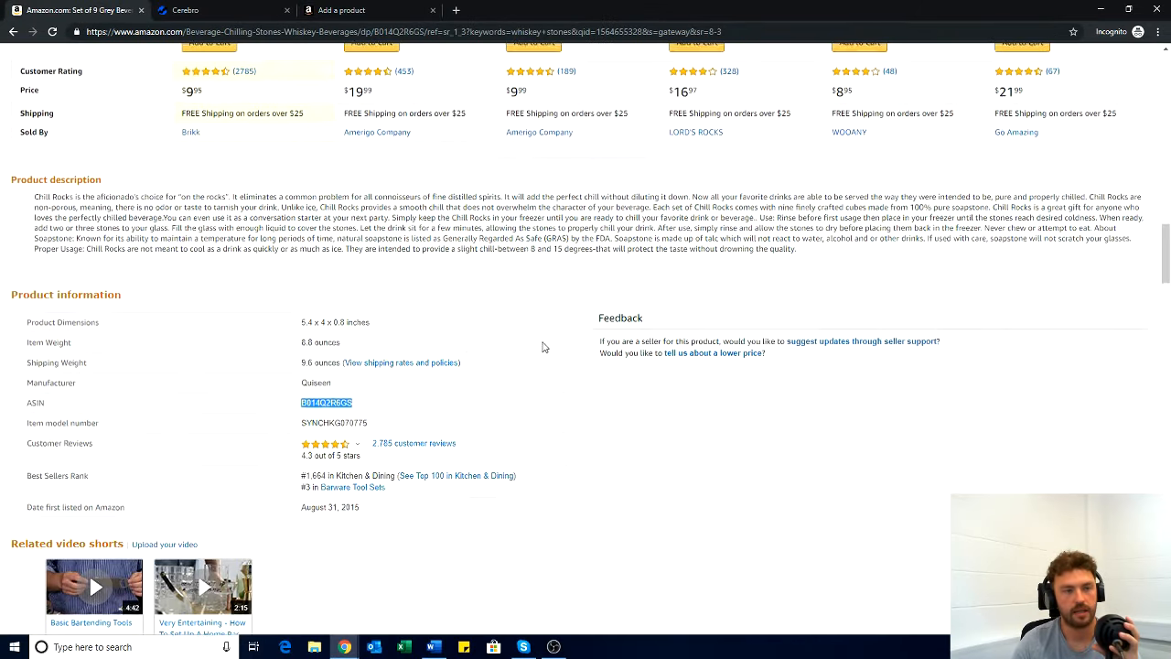
pyautogui.scroll(10, 544, 345)
pyautogui.scroll(4, 554, 328)
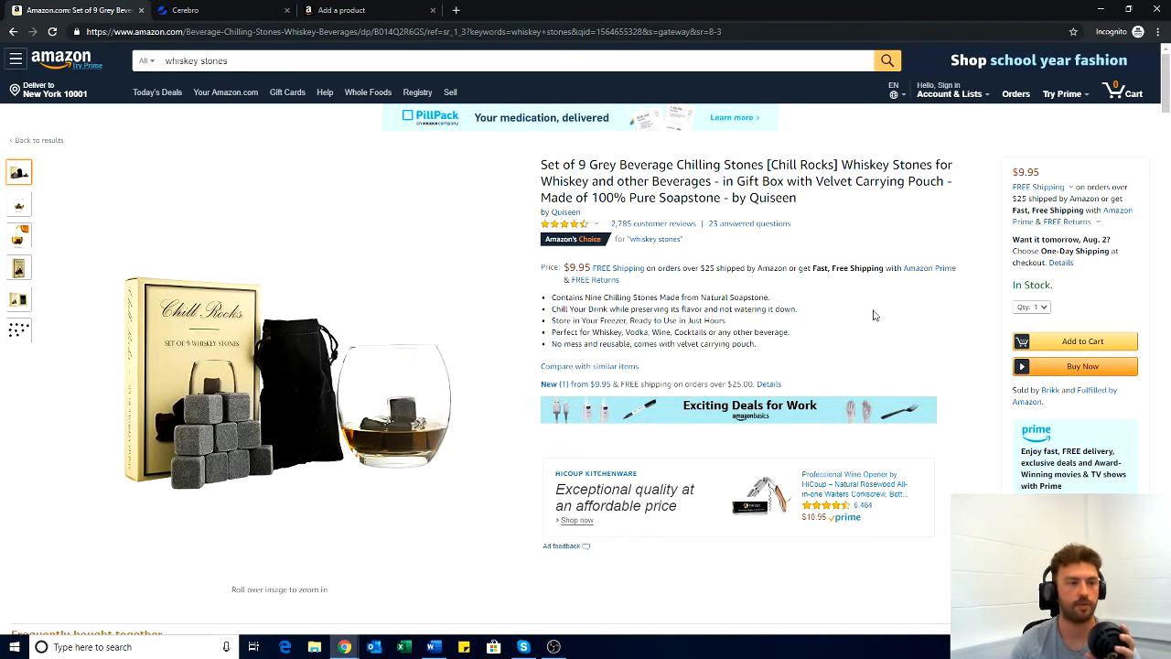
# Return to Cerebro to review the keyword results and the formats available for exporting them
pyautogui.click(179, 9)
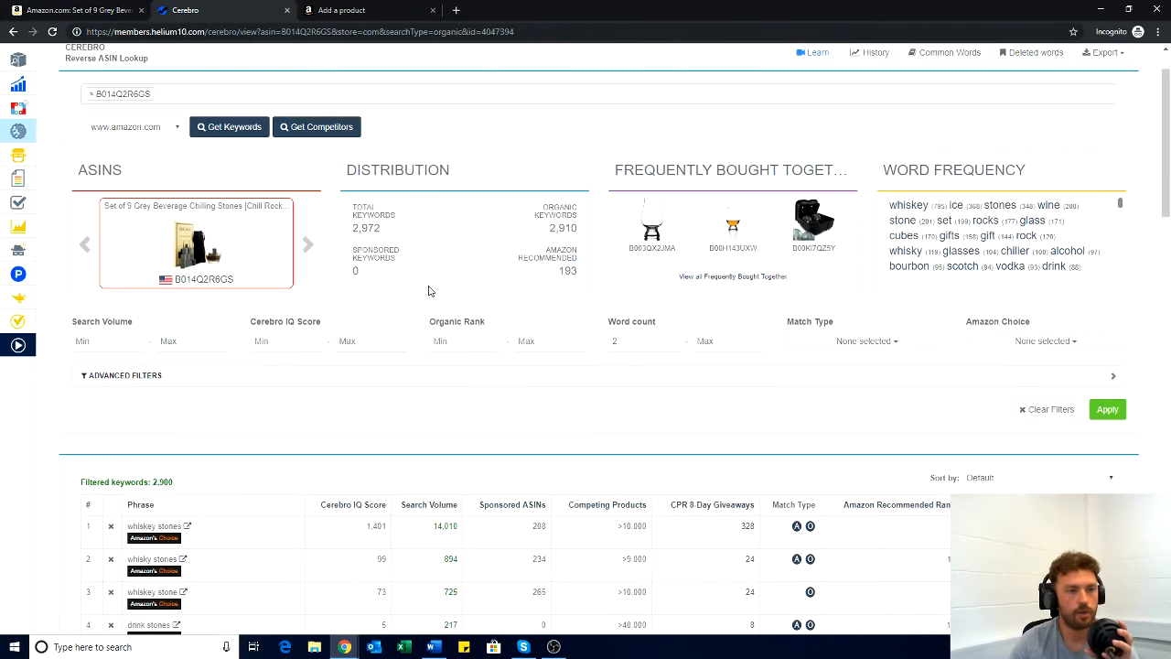
pyautogui.scroll(1, 598, 398)
pyautogui.scroll(-3, 602, 400)
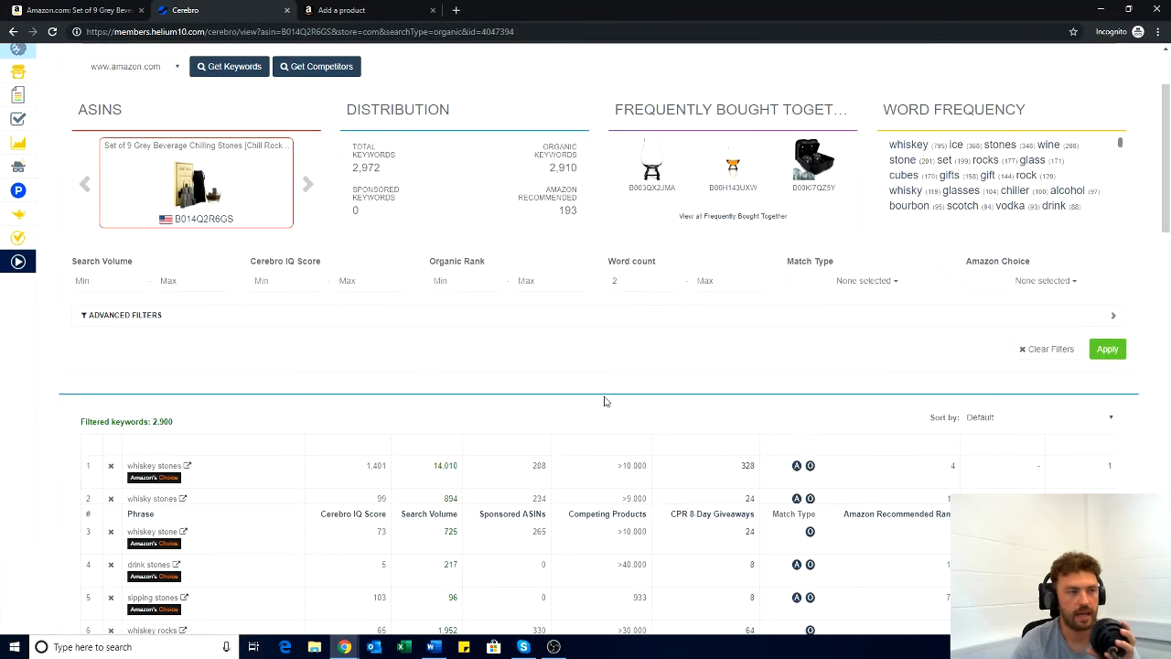
pyautogui.scroll(-2, 248, 357)
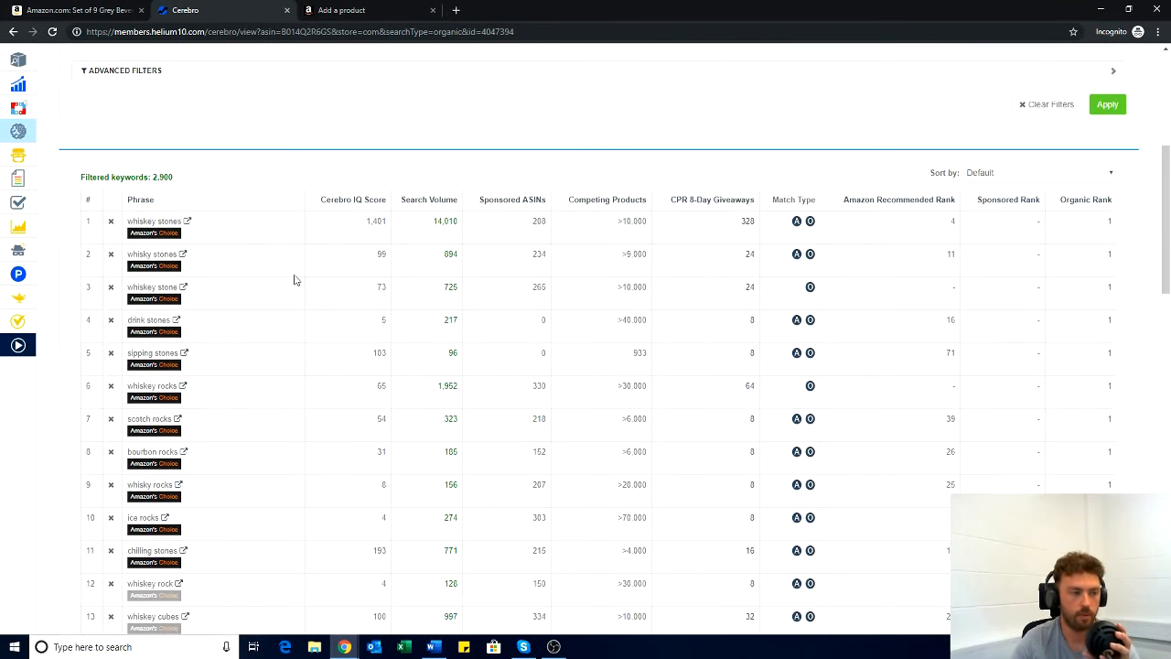
pyautogui.scroll(5, 1006, 269)
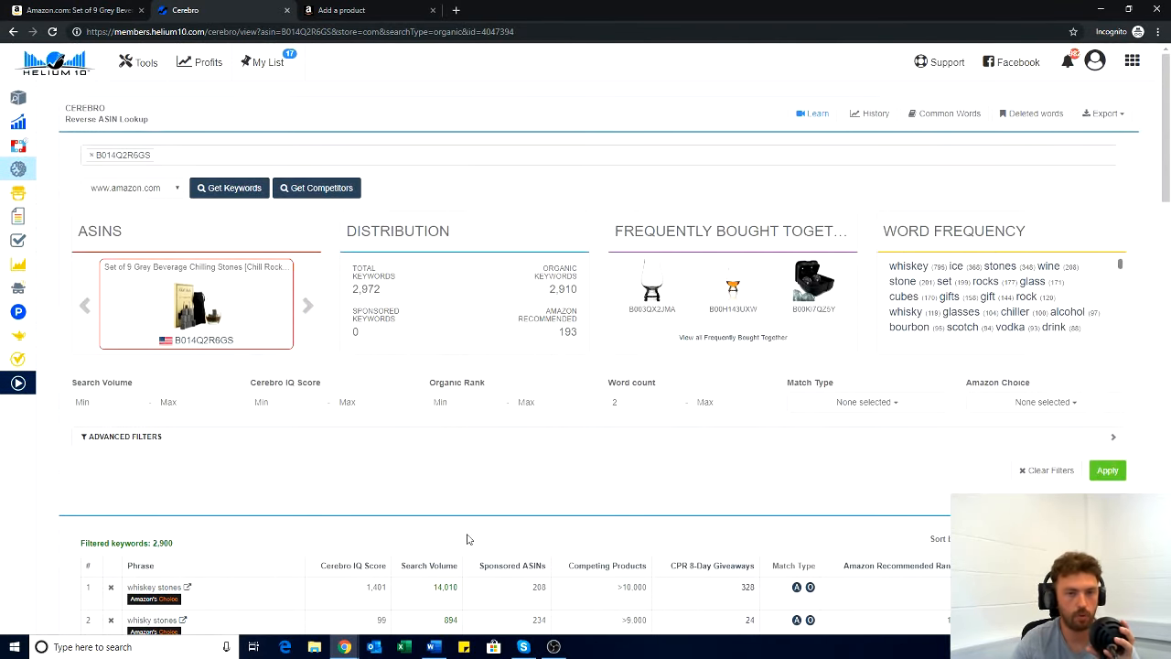
pyautogui.click(1119, 117)
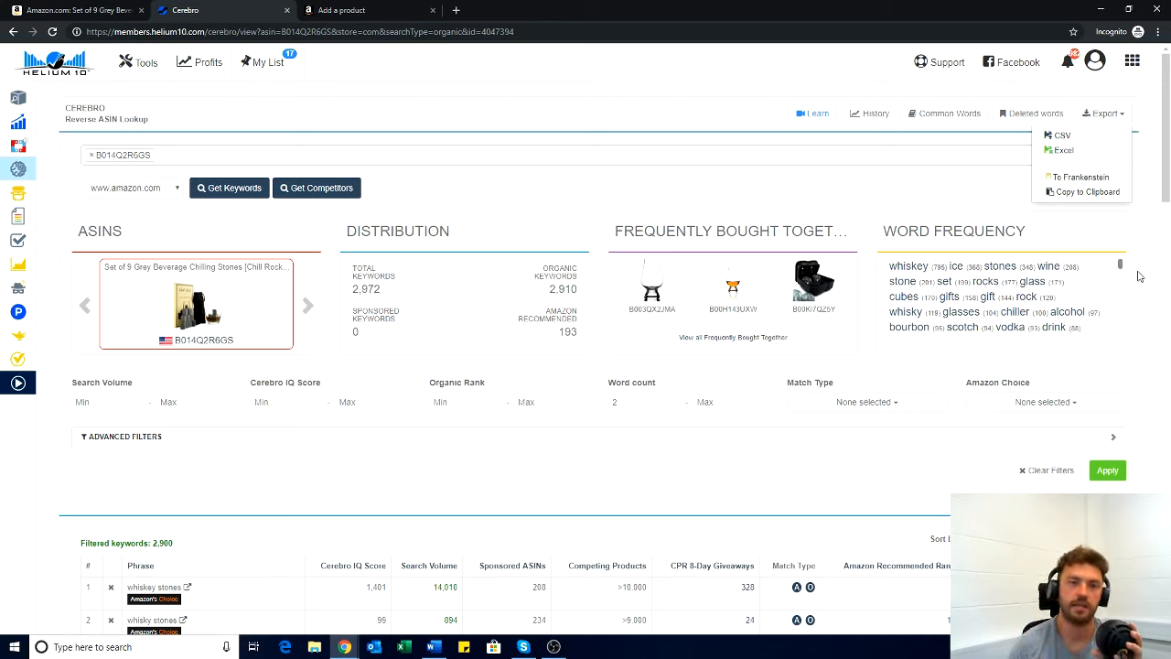
pyautogui.click(978, 180)
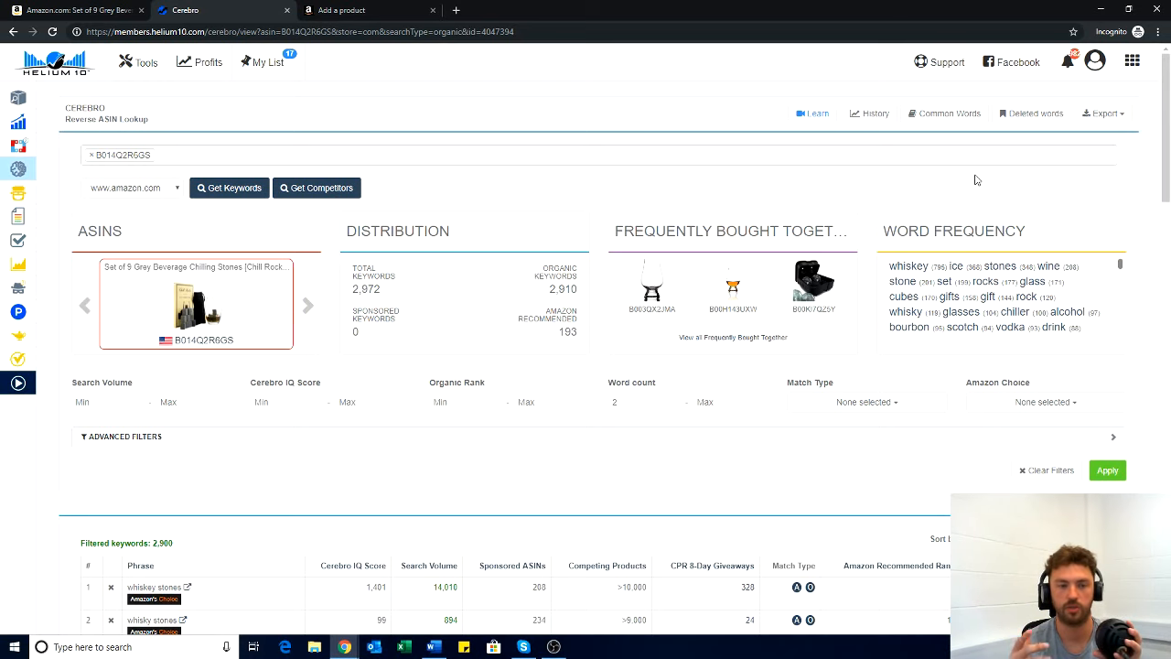
# Sort the Cerebro keywords by search volume from high to low and review the leading phrases
pyautogui.scroll(-4, 817, 252)
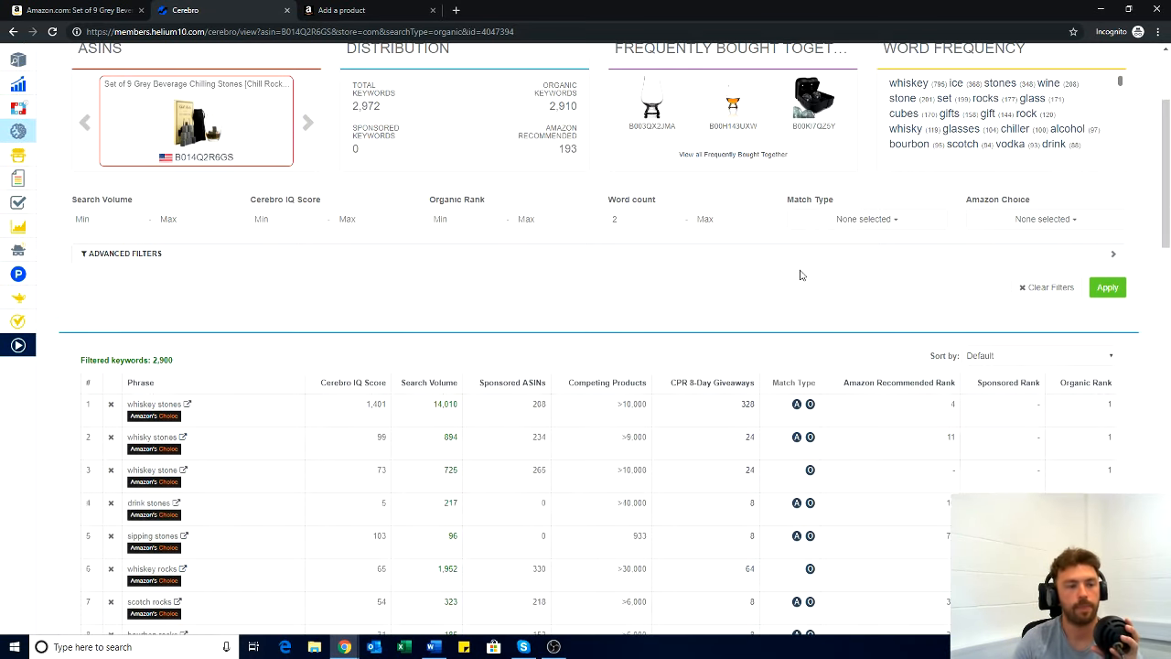
pyautogui.scroll(-1, 779, 293)
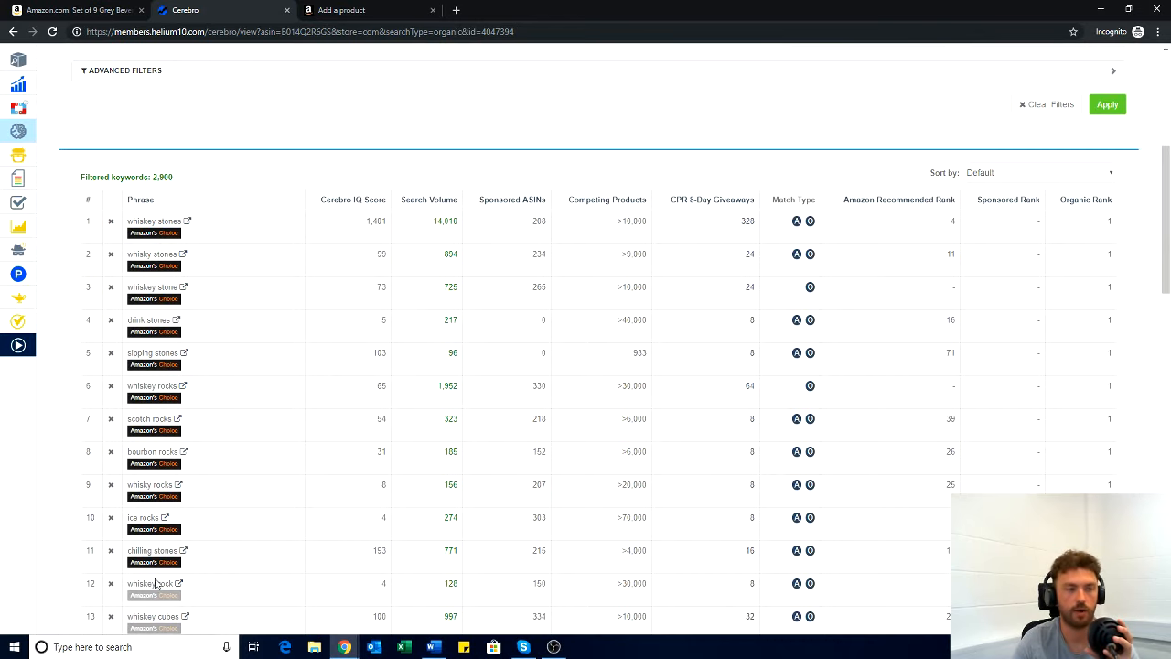
pyautogui.click(441, 209)
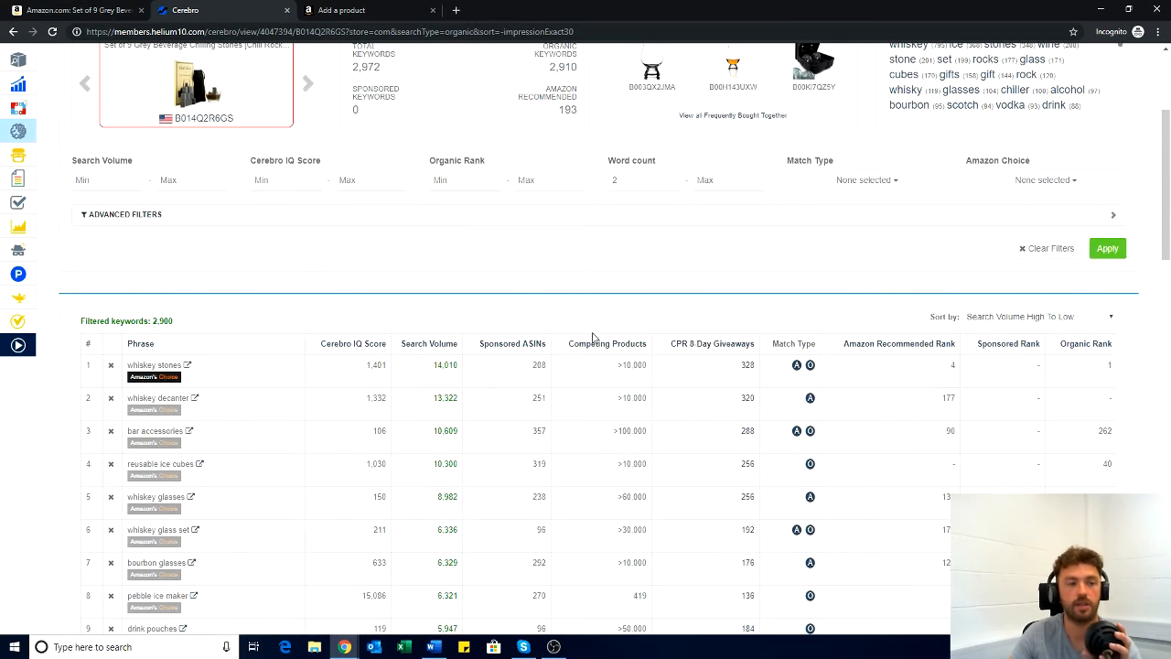
pyautogui.scroll(-1, 549, 430)
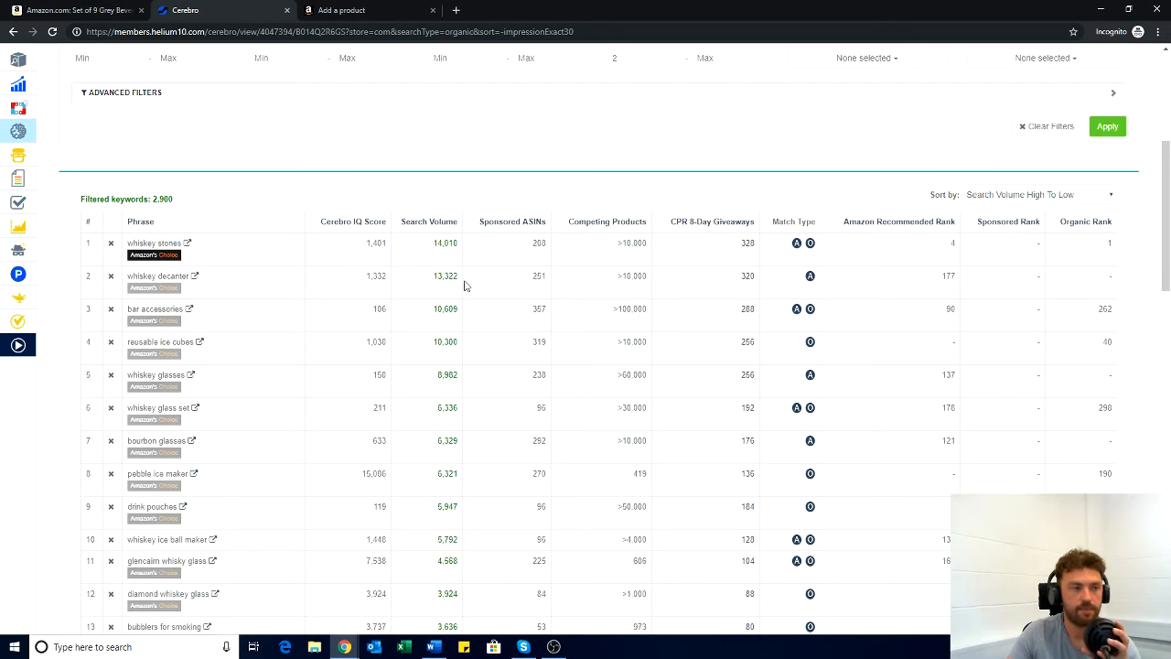
pyautogui.scroll(1, 949, 401)
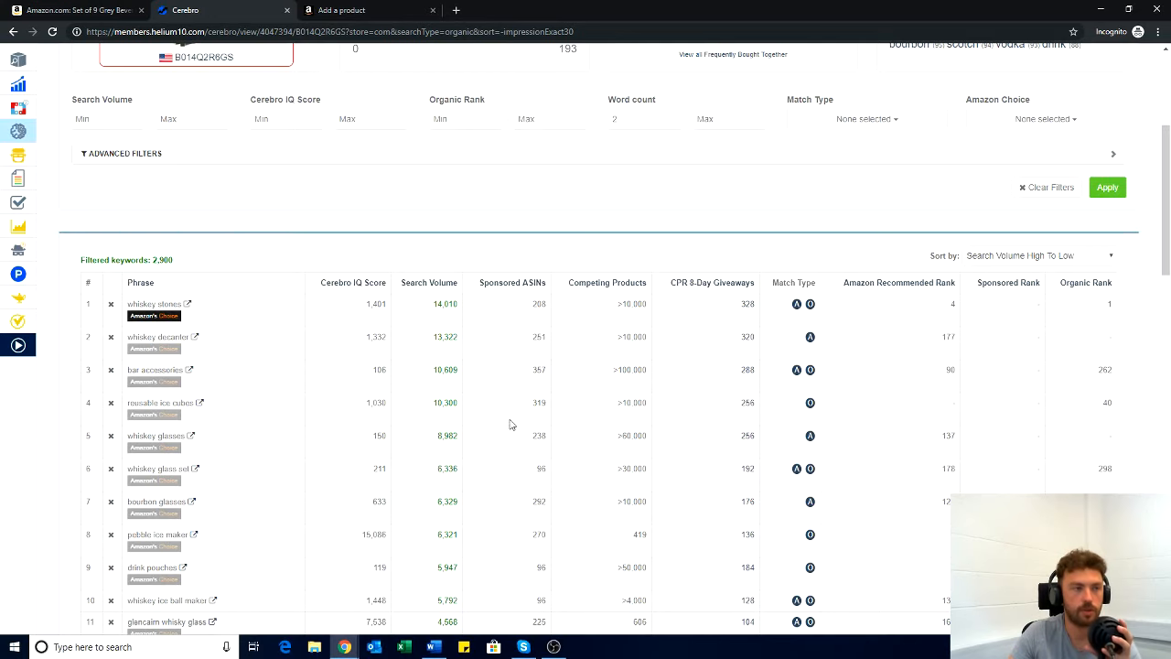
pyautogui.scroll(4, 512, 430)
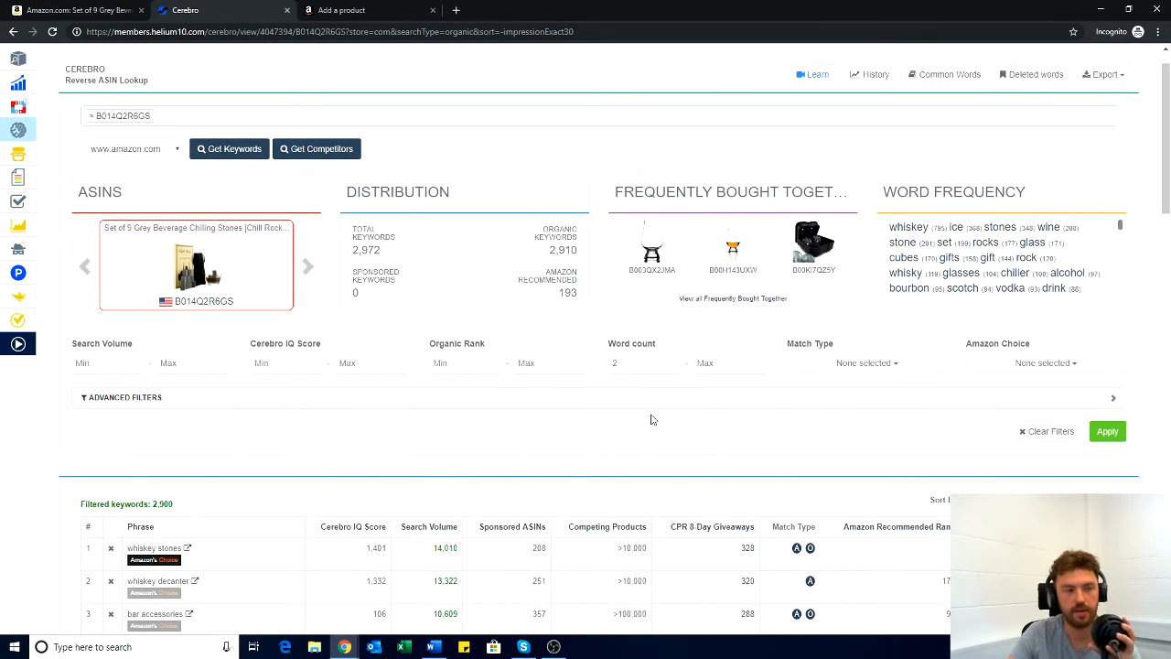
pyautogui.scroll(-3, 651, 418)
pyautogui.scroll(-2, 497, 387)
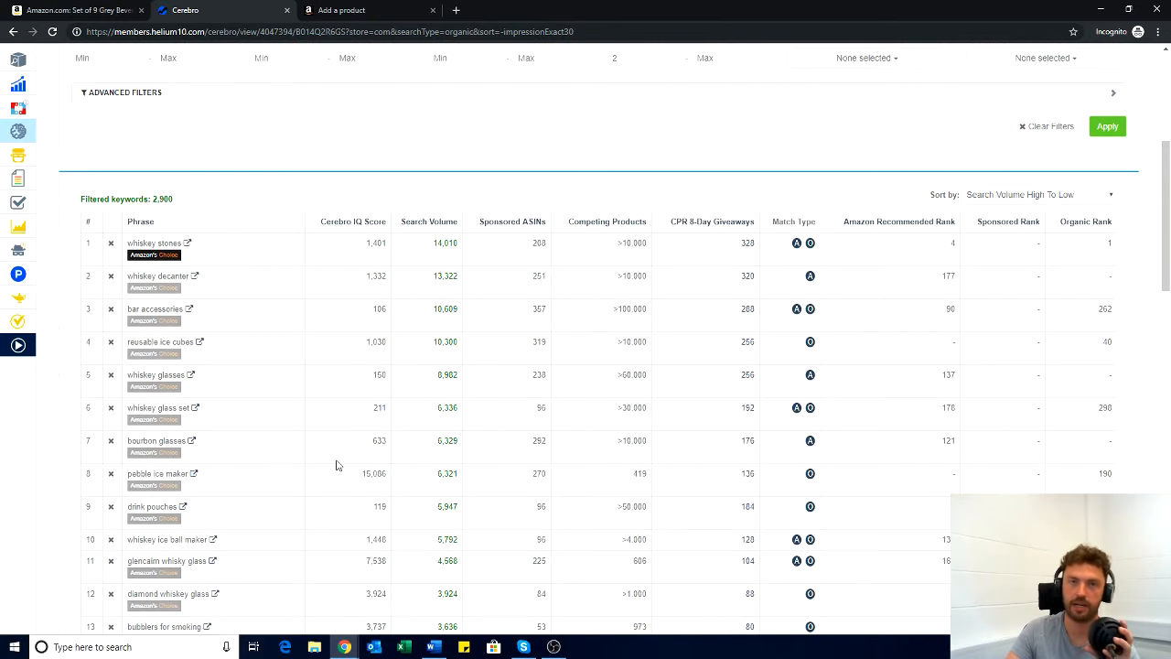
# Search Black Box's keyword research for phrases matching "whiskey stones"
pyautogui.scroll(6, 357, 395)
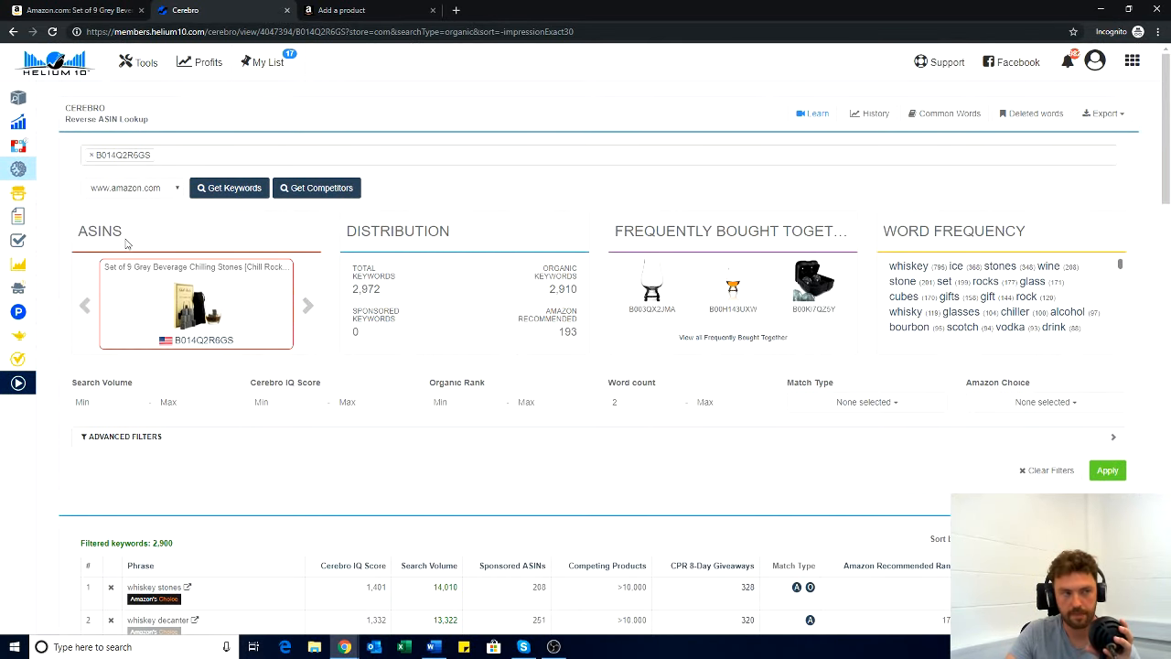
pyautogui.scroll(-1, 450, 399)
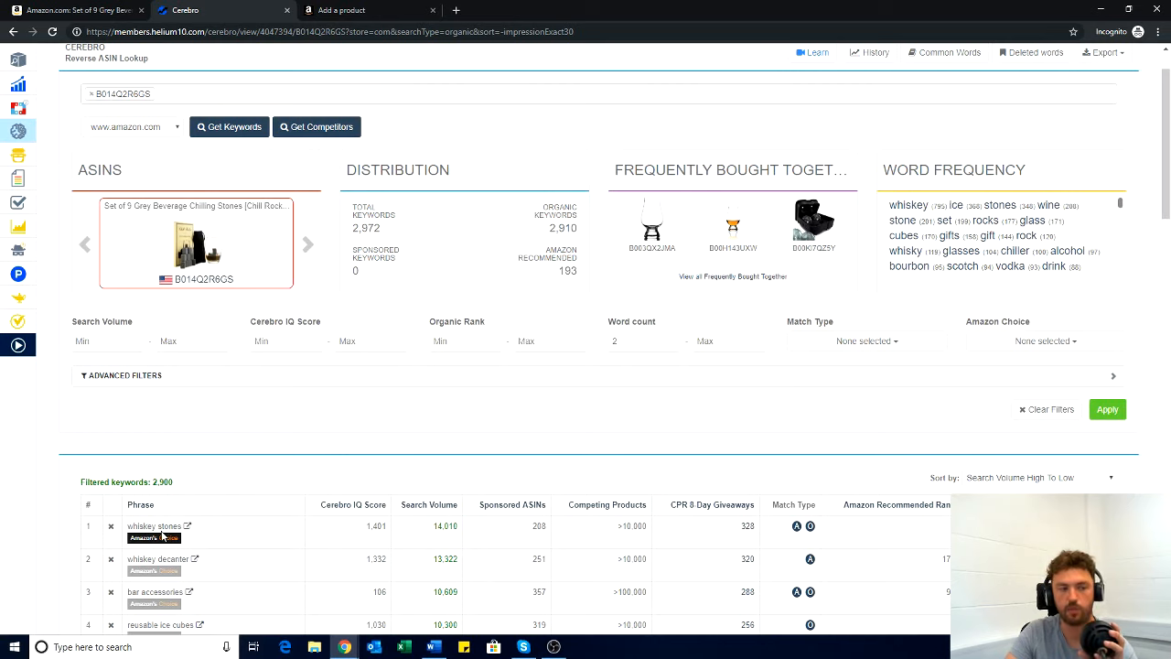
pyautogui.moveTo(18, 273)
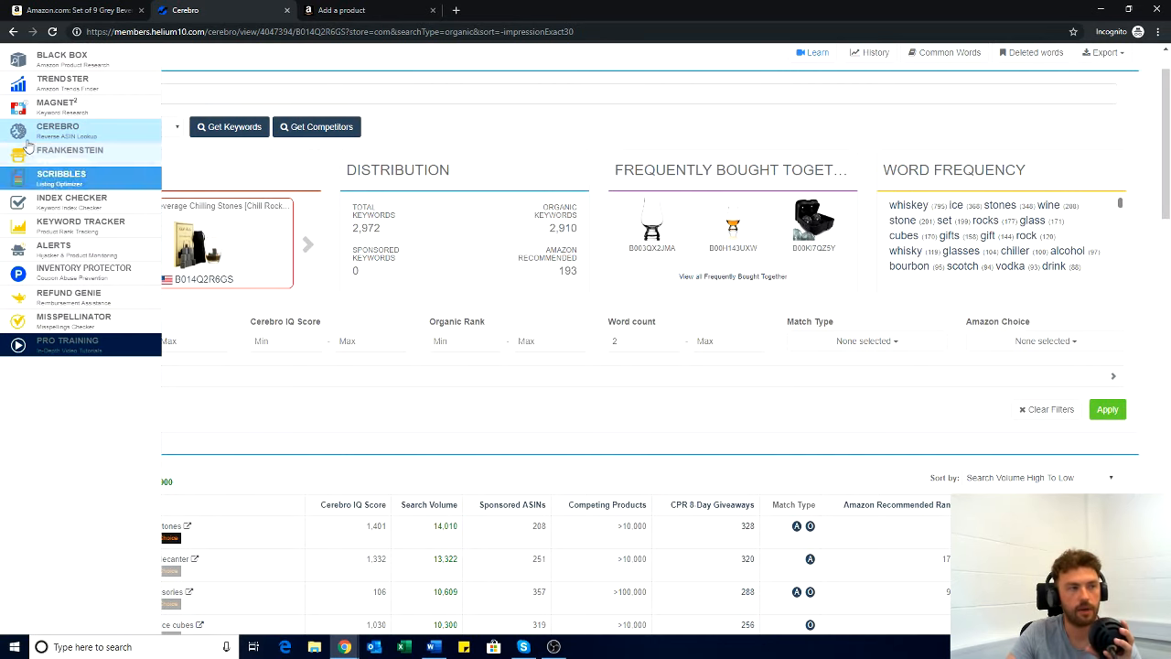
pyautogui.click(35, 63)
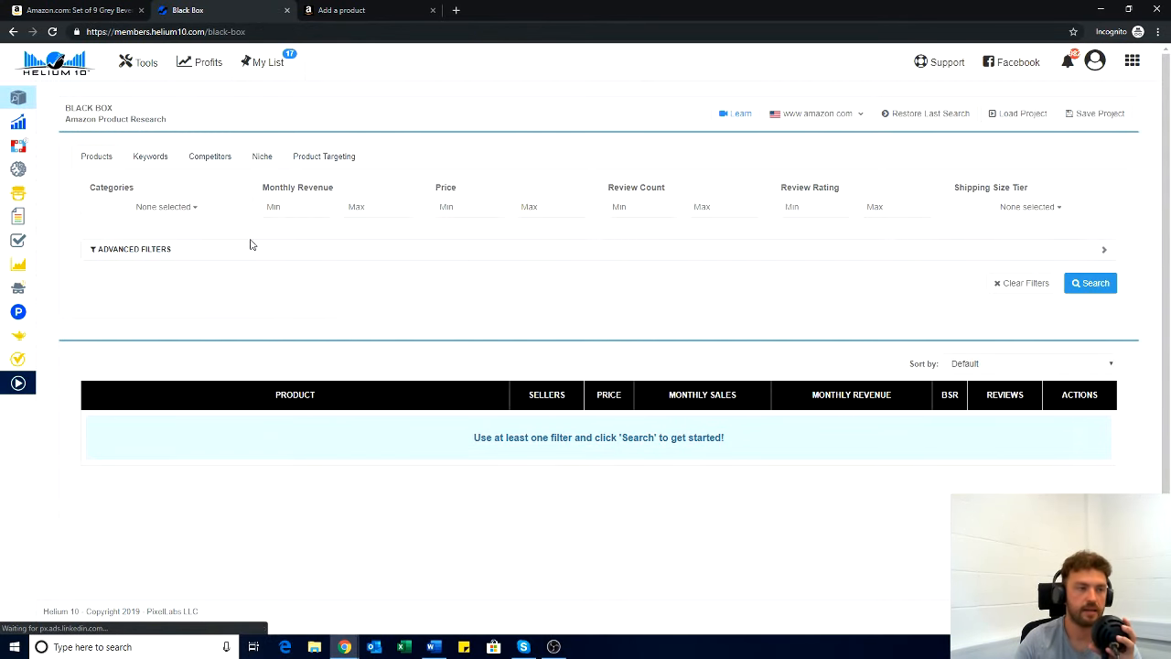
pyautogui.click(151, 159)
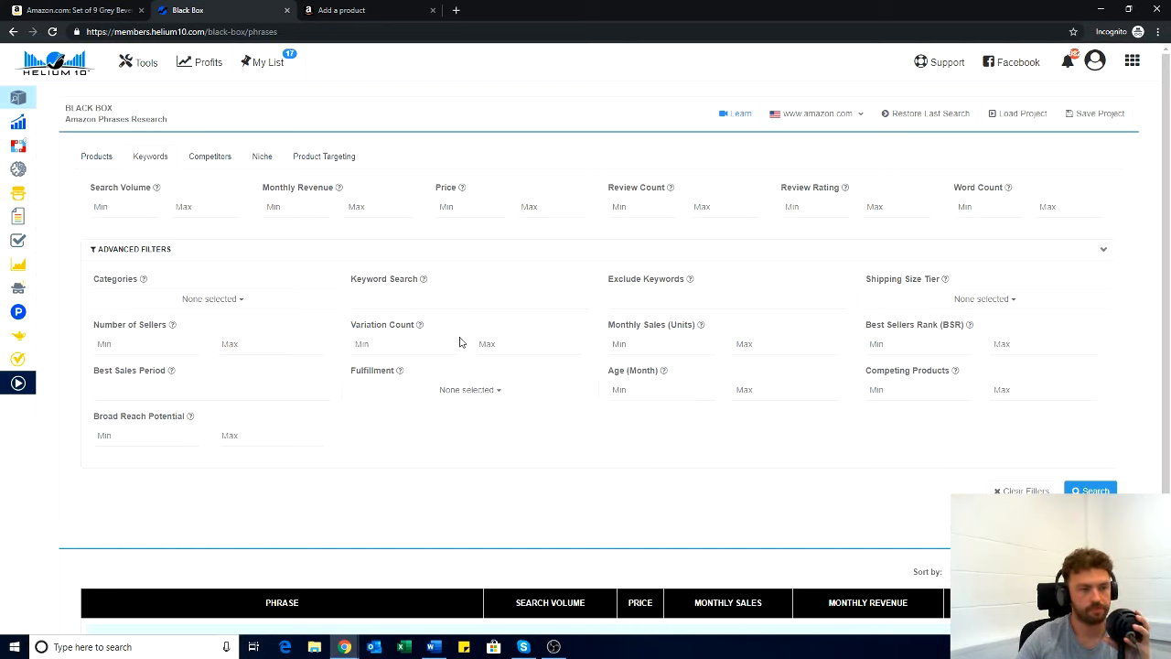
pyautogui.write('iskey st')
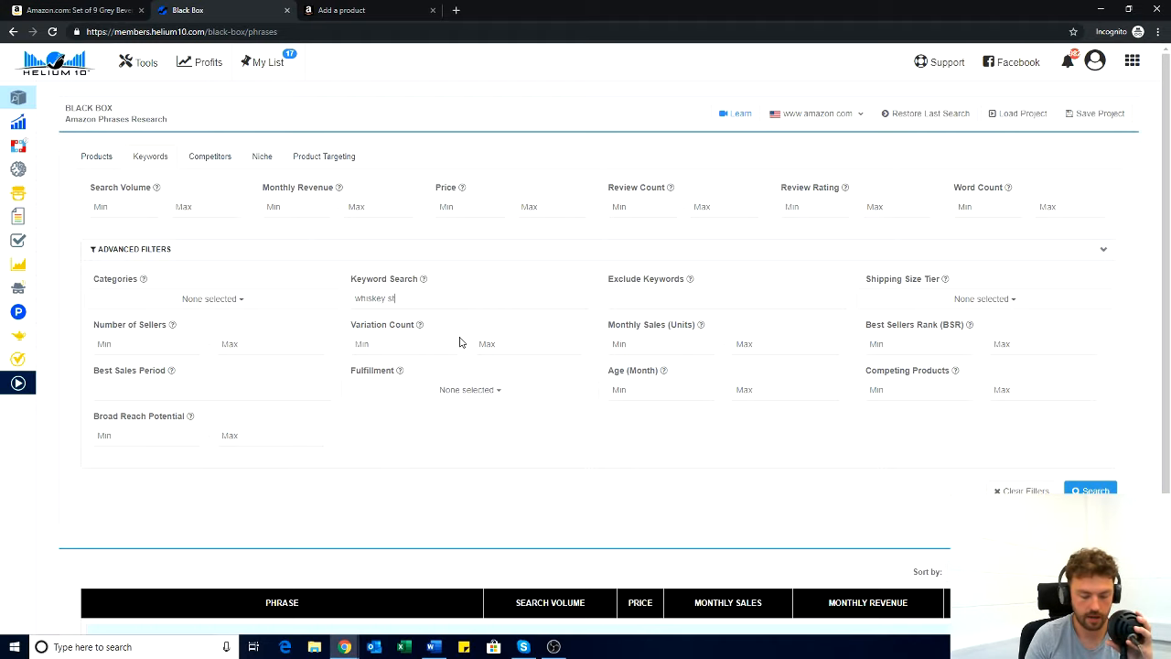
pyautogui.write('ones')
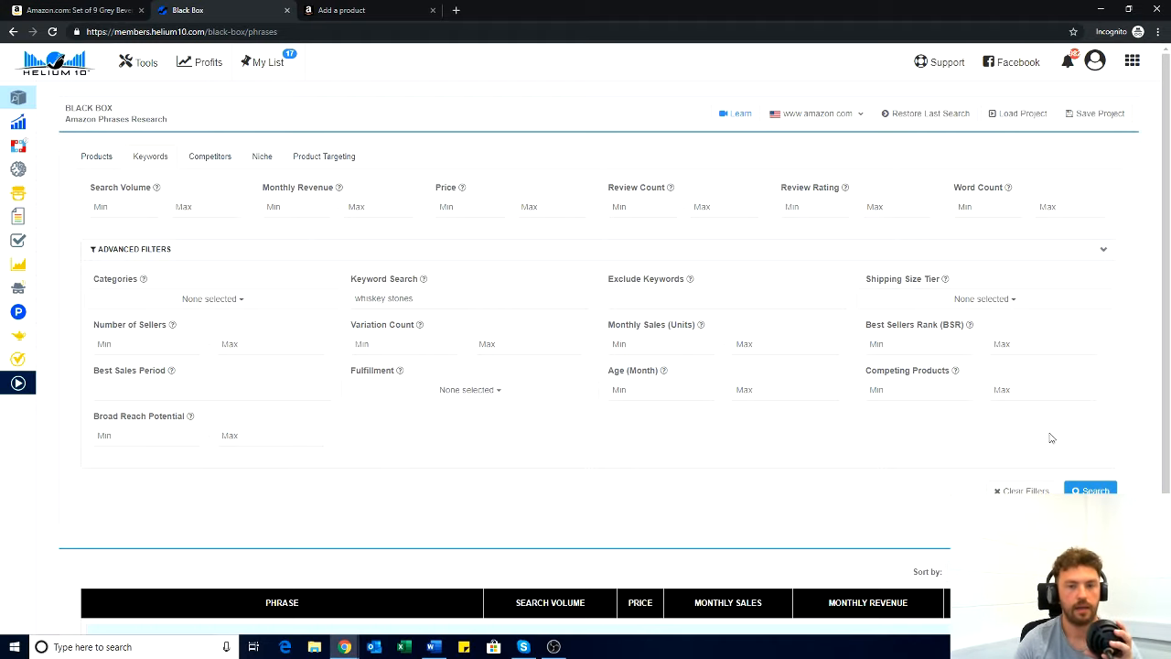
pyautogui.click(1089, 490)
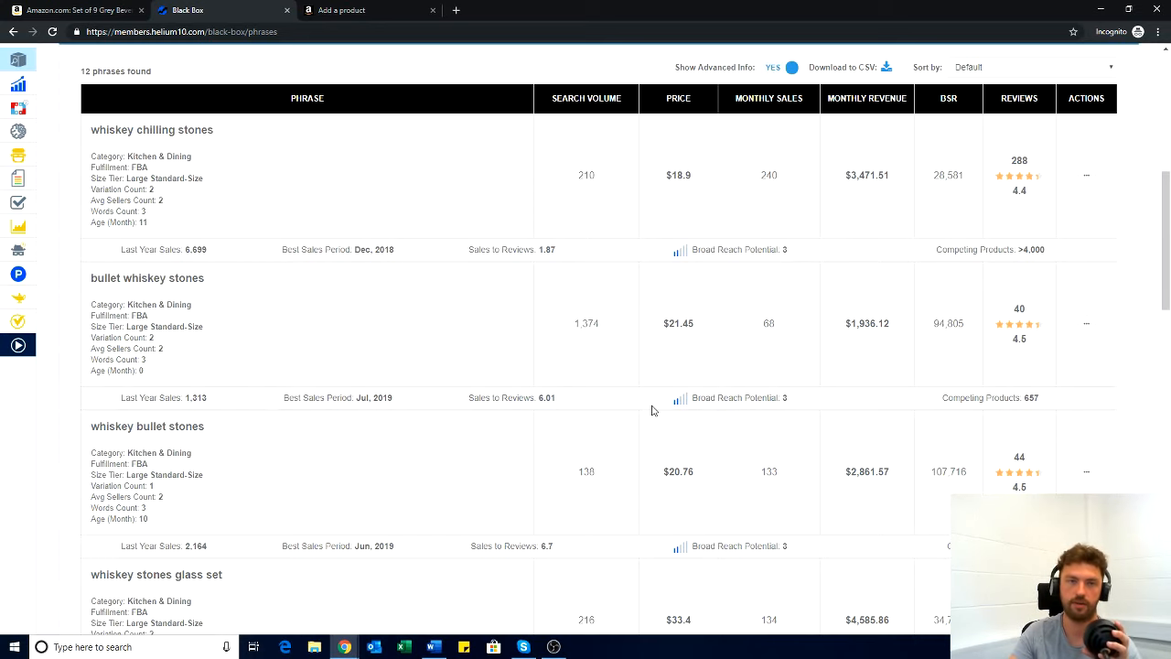
# Examine the Black Box phrase results for whiskey stones, comparing search volume, price, monthly sales, monthly revenue and reviews
pyautogui.scroll(1, 575, 278)
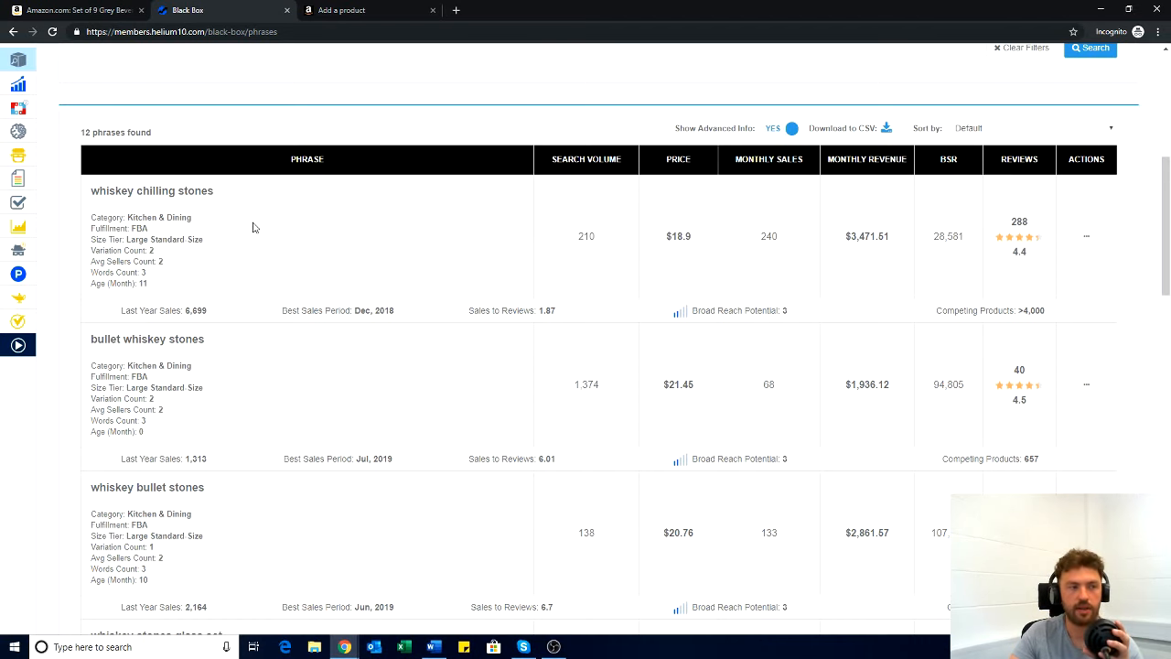
pyautogui.scroll(-1, 316, 234)
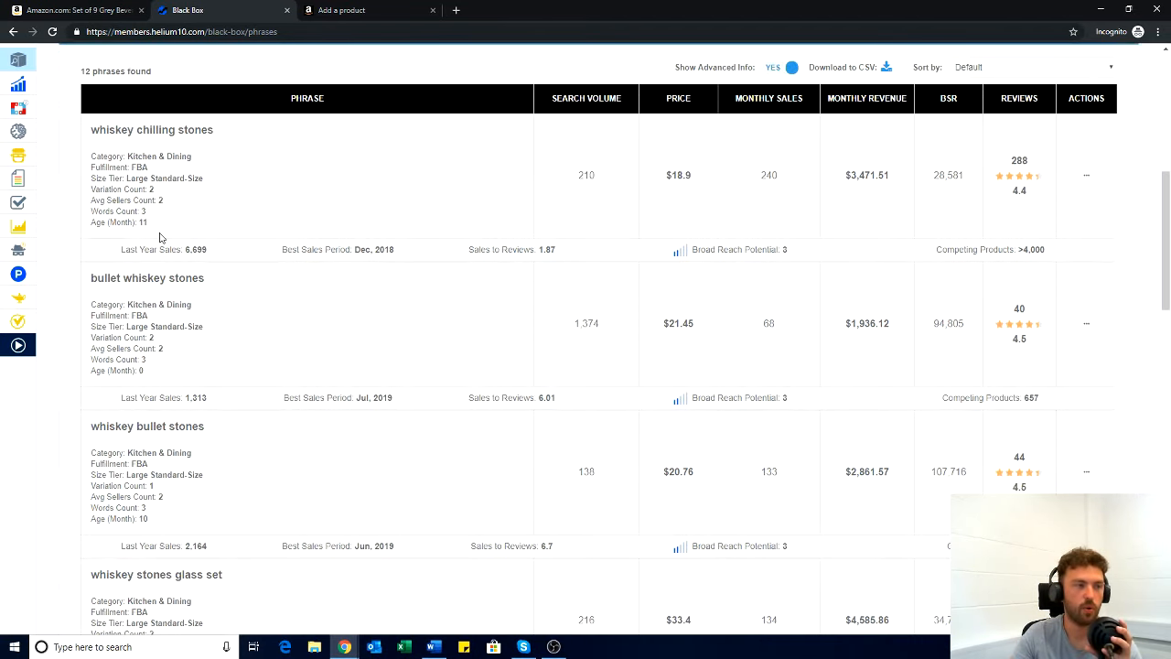
pyautogui.scroll(1, 462, 266)
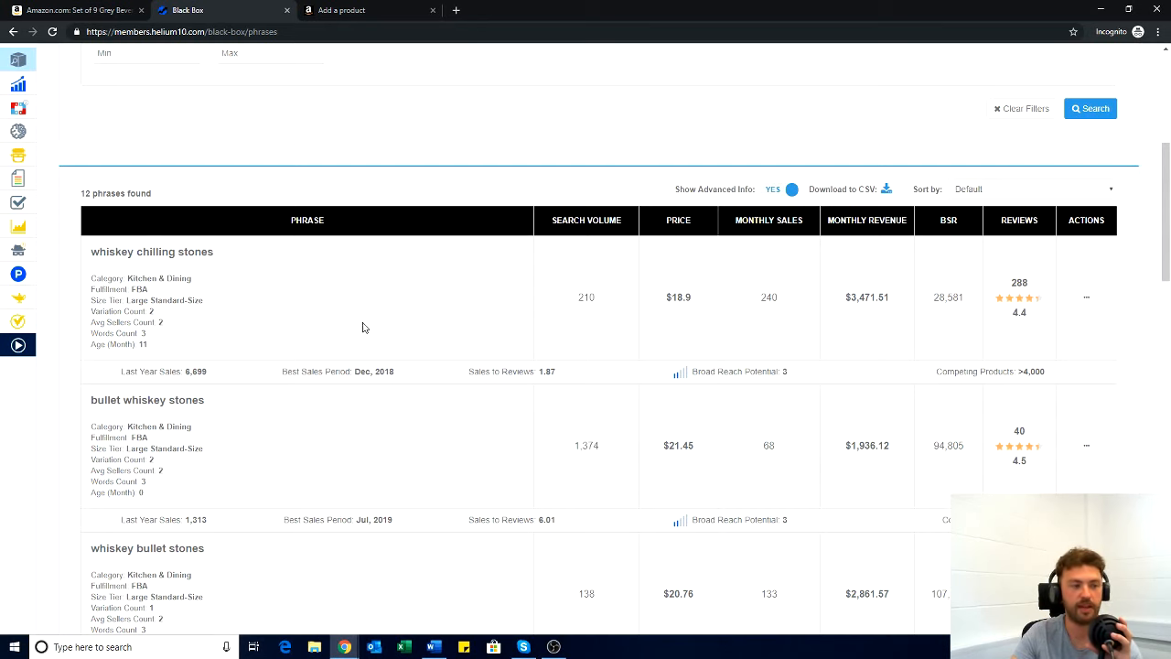
pyautogui.scroll(-1, 343, 333)
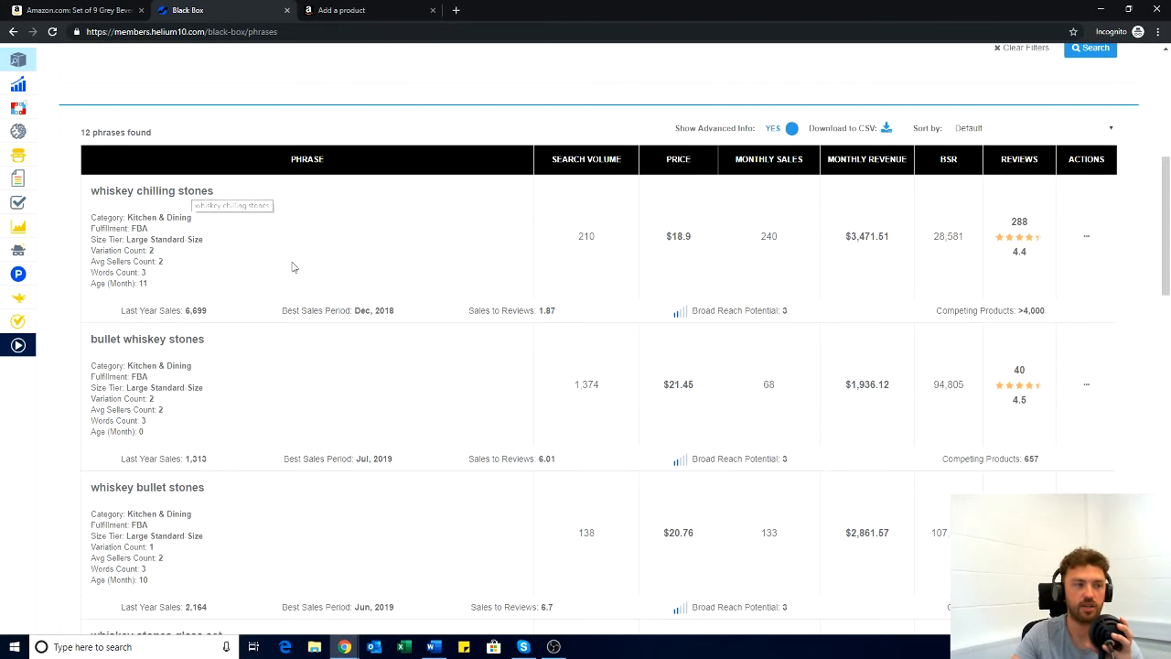
pyautogui.scroll(-1, 220, 340)
pyautogui.scroll(-3, 220, 341)
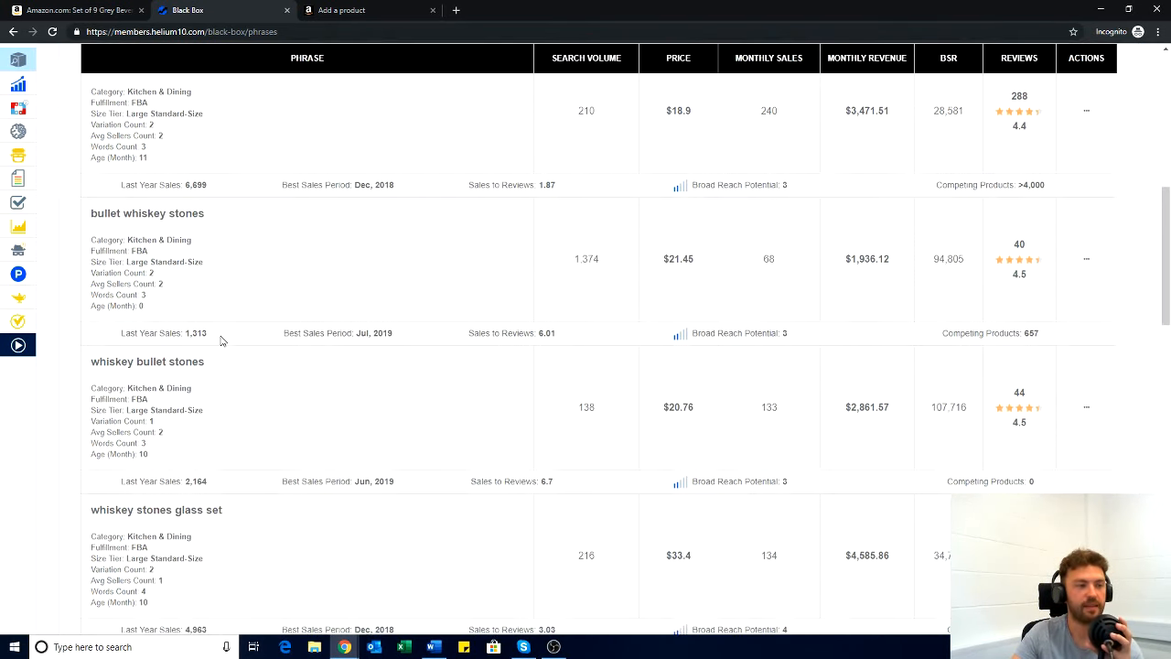
pyautogui.scroll(2, 221, 341)
pyautogui.scroll(1, 220, 340)
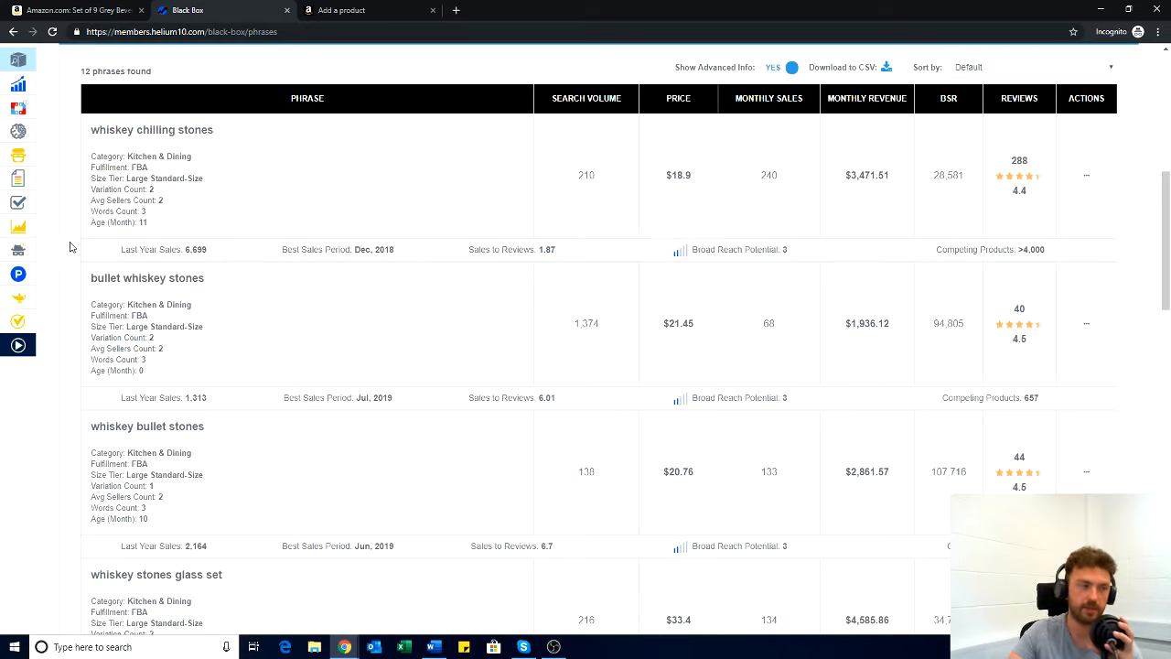
pyautogui.moveTo(21, 250)
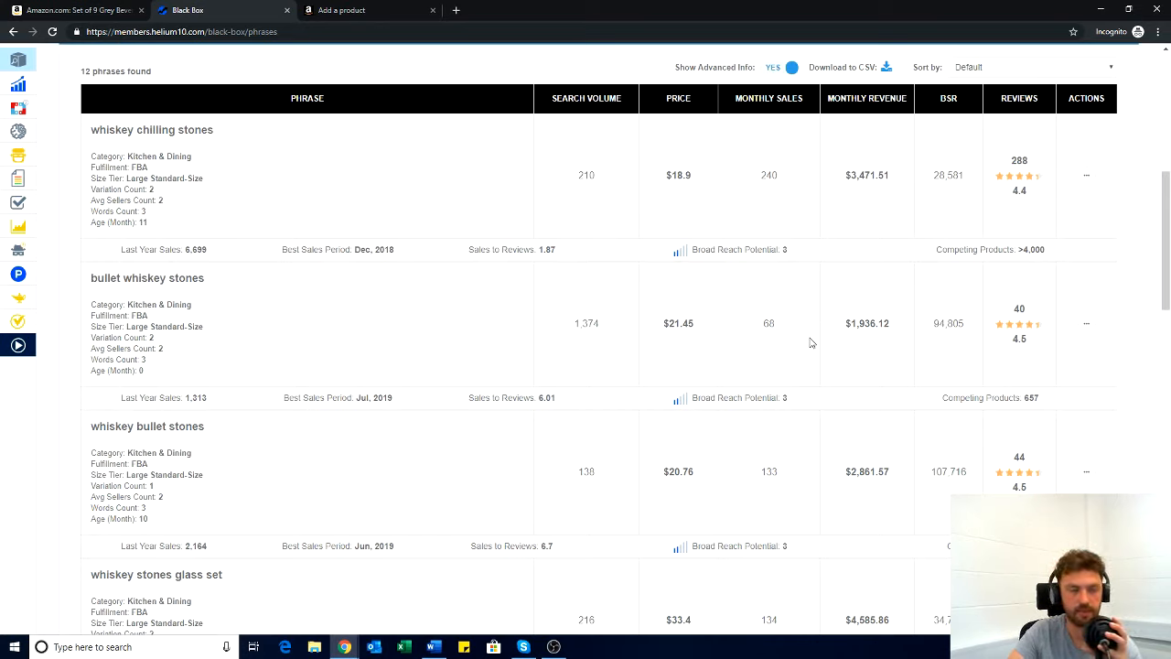
pyautogui.scroll(-3, 586, 314)
pyautogui.scroll(-3, 587, 315)
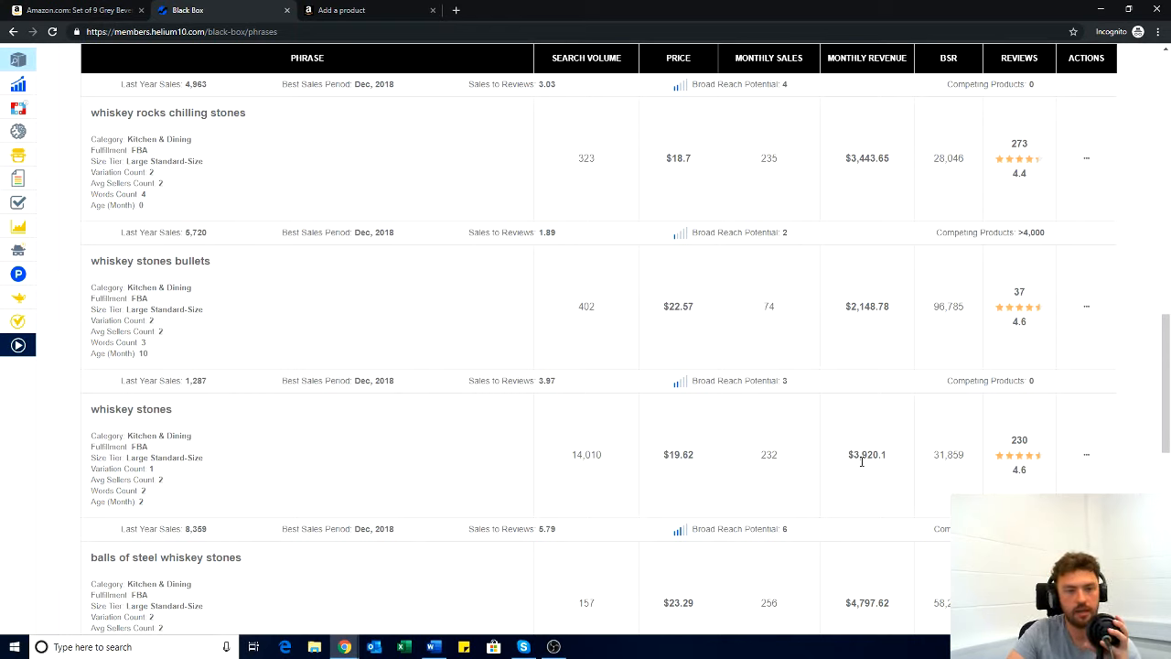
pyautogui.scroll(-2, 875, 455)
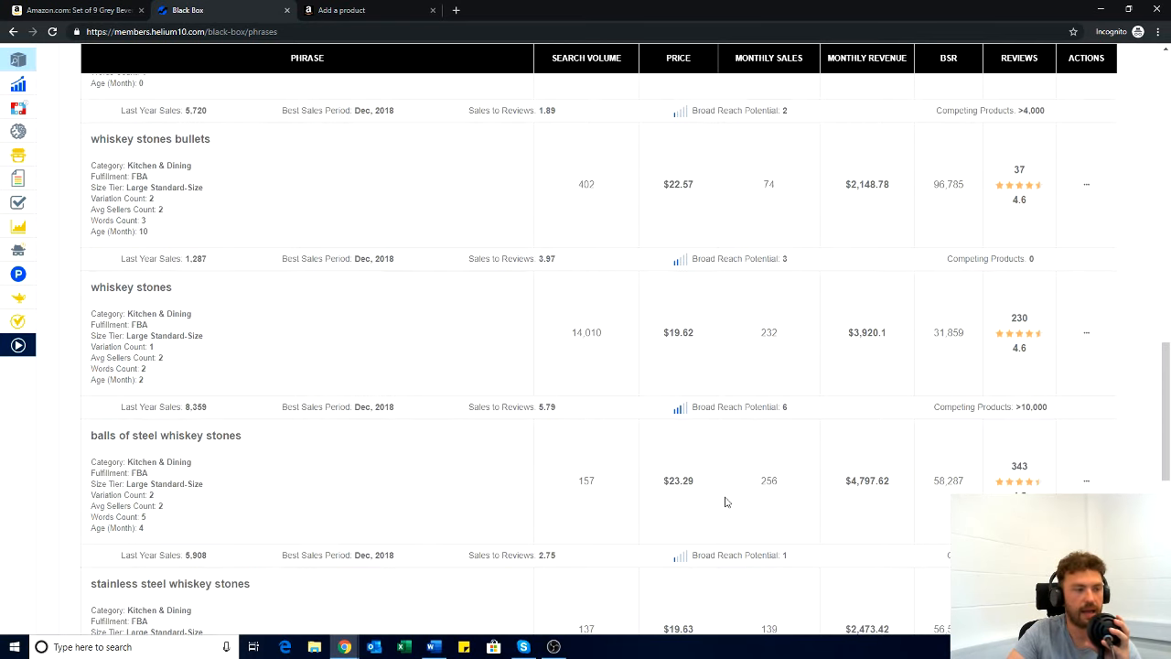
pyautogui.scroll(-3, 460, 463)
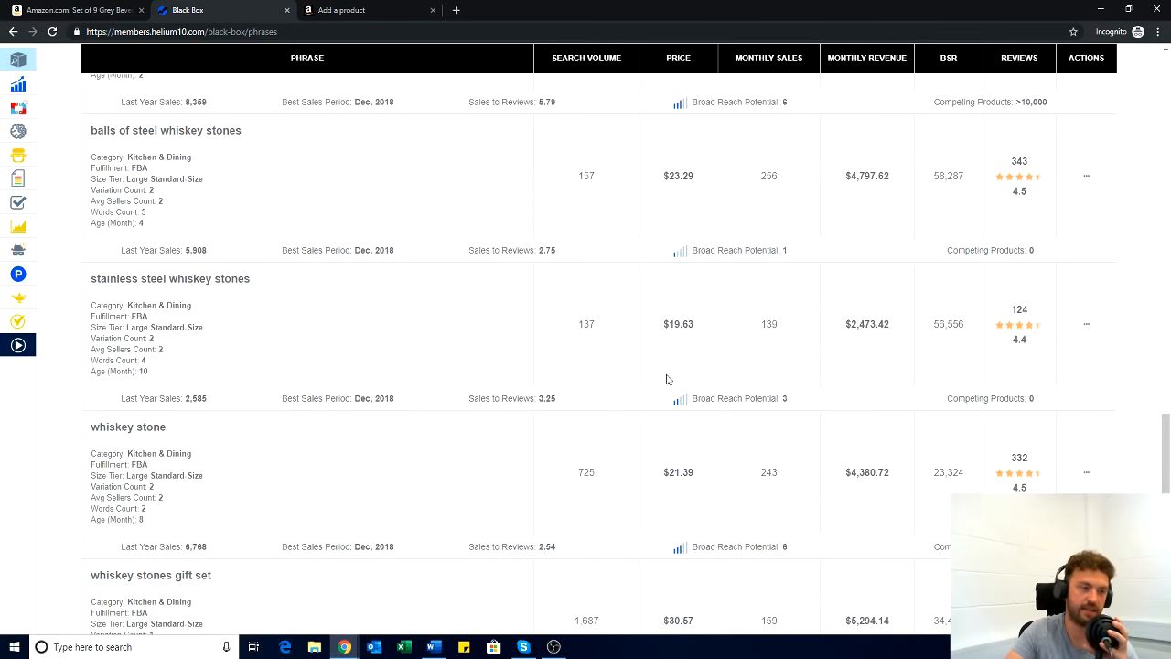
pyautogui.scroll(-3, 900, 412)
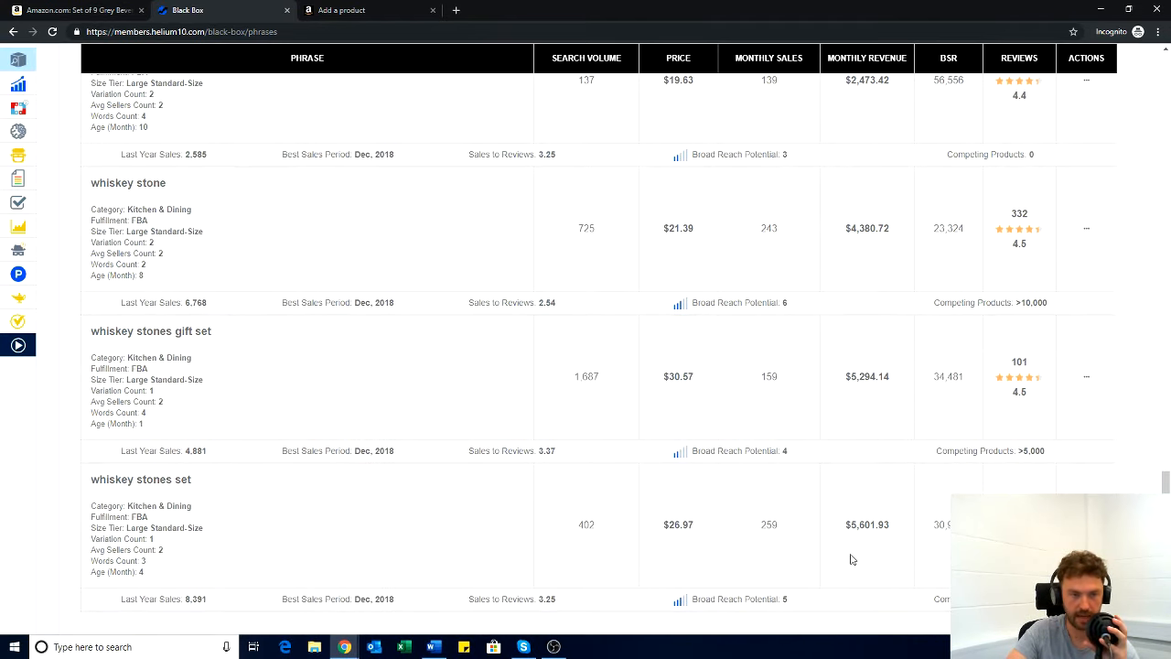
pyautogui.scroll(15, 892, 540)
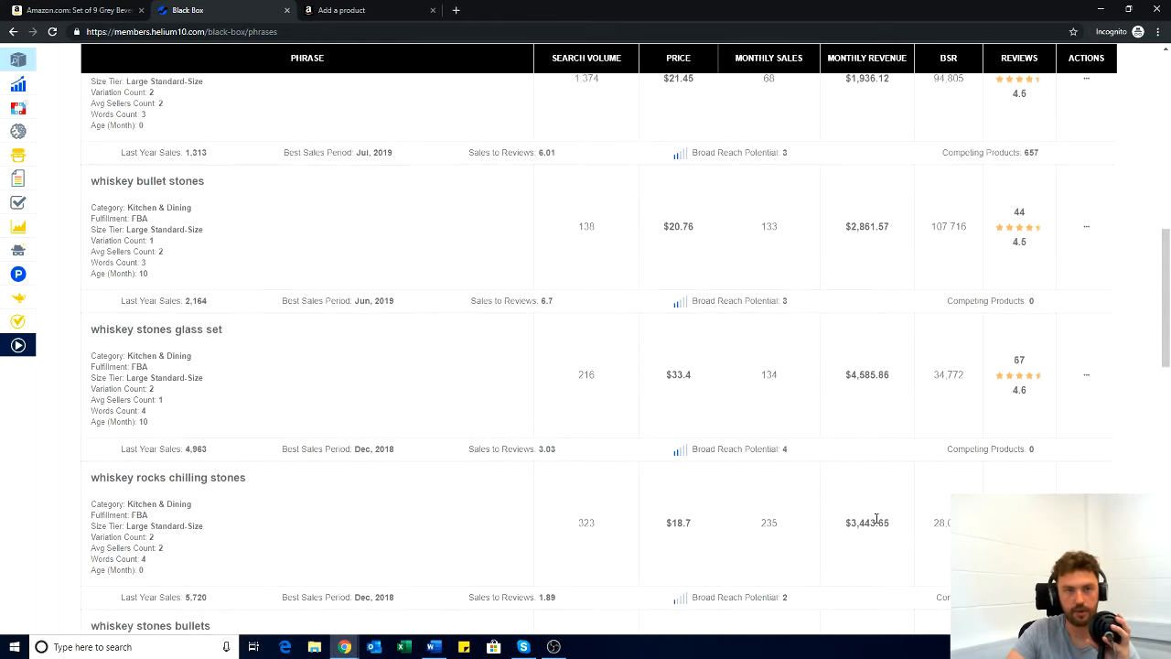
pyautogui.scroll(5, 870, 488)
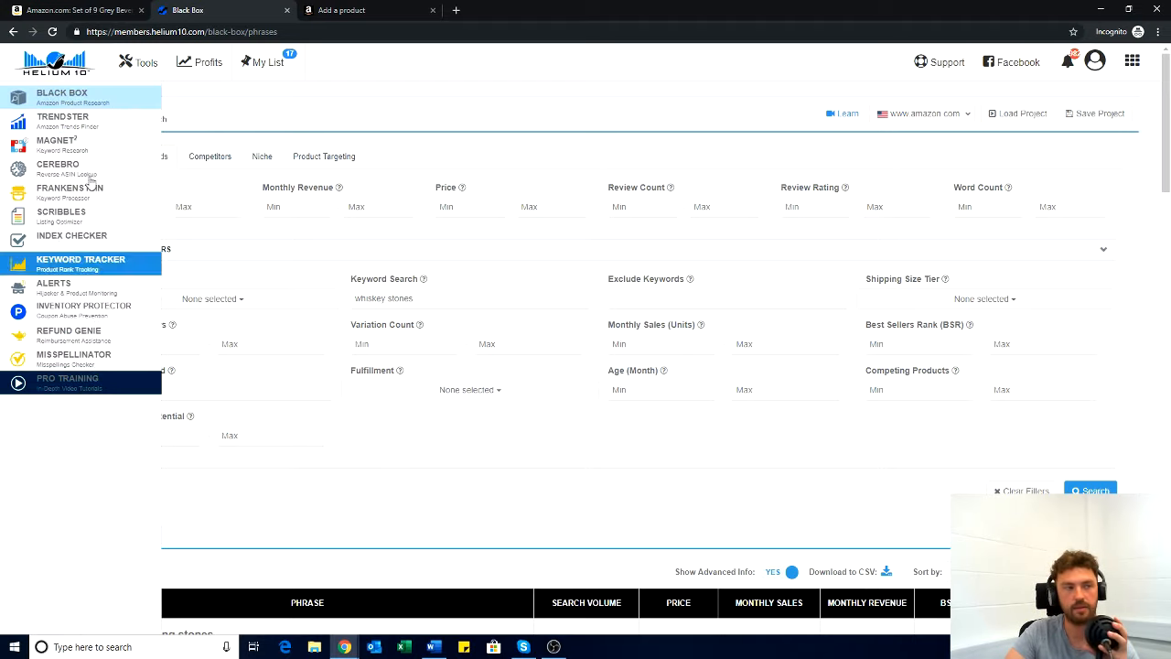
# Switch to the helium10-export workbook in Excel and copy the Phrase column from the header through row 200
pyautogui.click(117, 11)
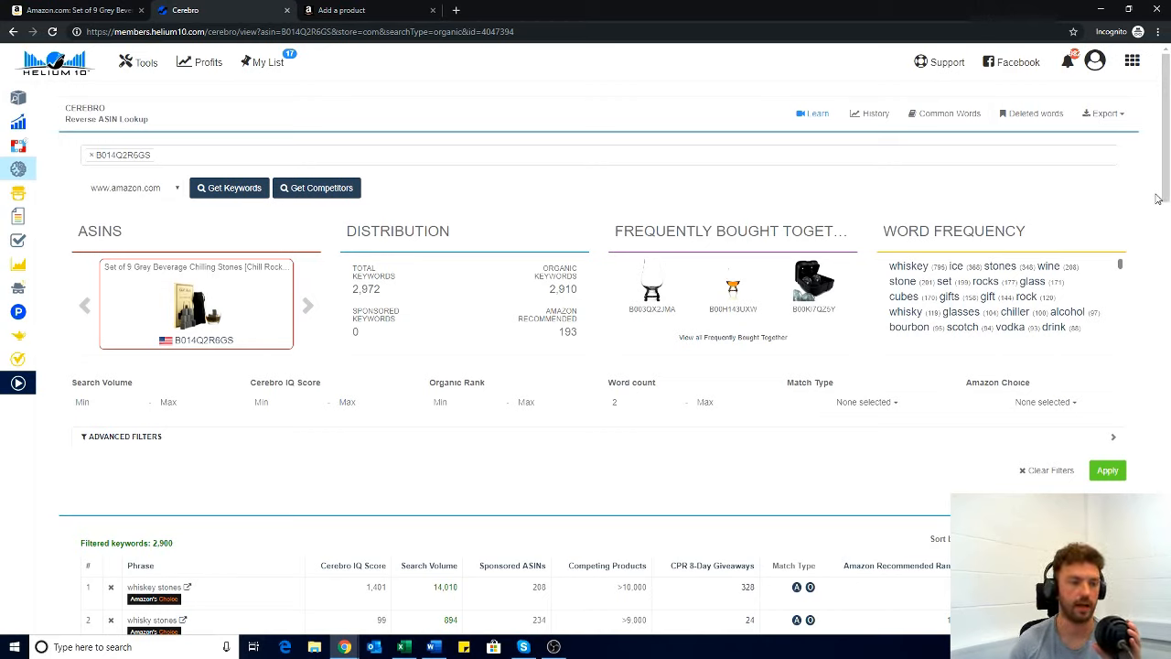
pyautogui.click(402, 647)
pyautogui.click(75, 159)
pyautogui.rightClick(138, 196)
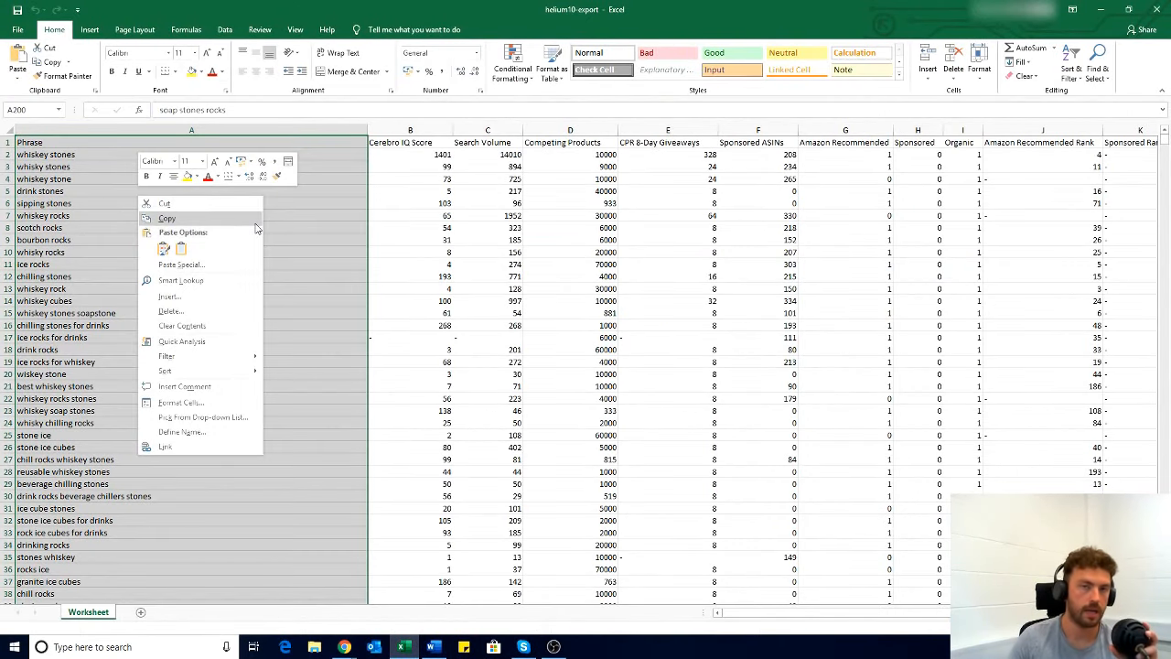
pyautogui.click(218, 219)
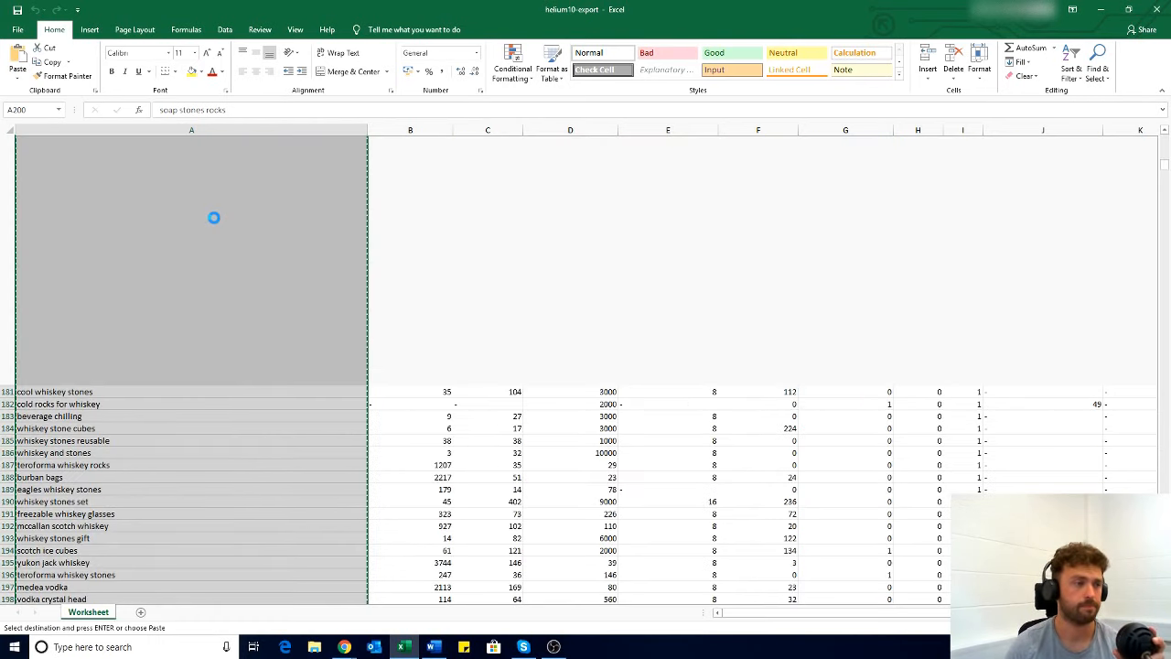
# Return to Helium 10 in the browser and paste the copied phrases as the original keywords in Frankenstein
pyautogui.hotkey('alt', 'Tab')
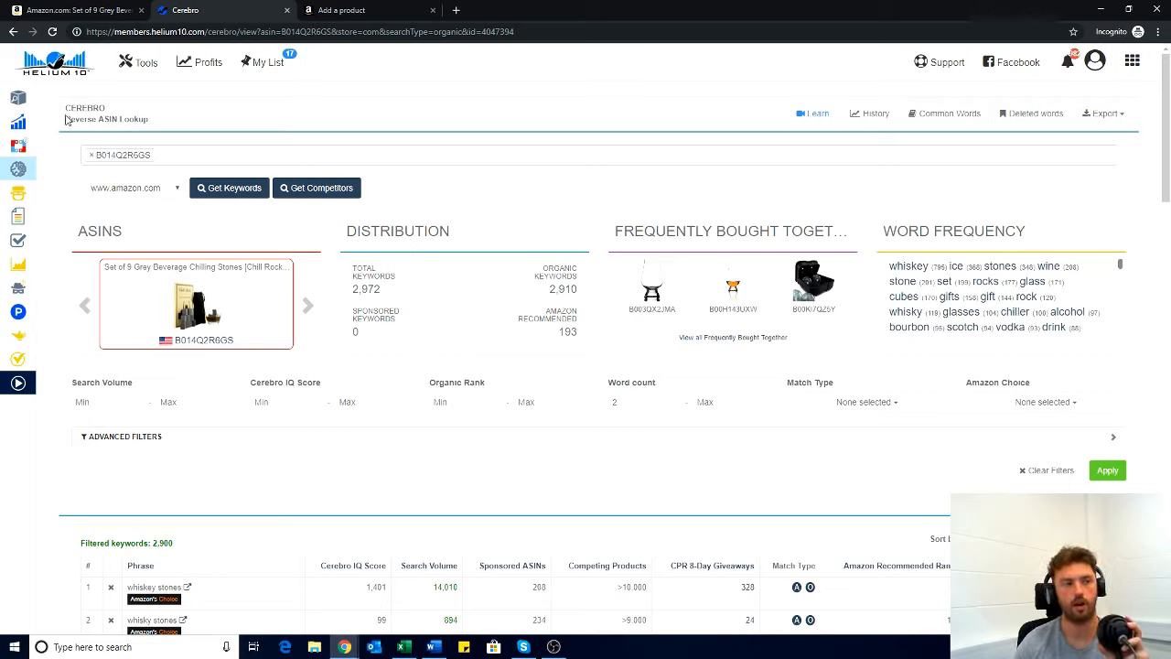
pyautogui.click(42, 195)
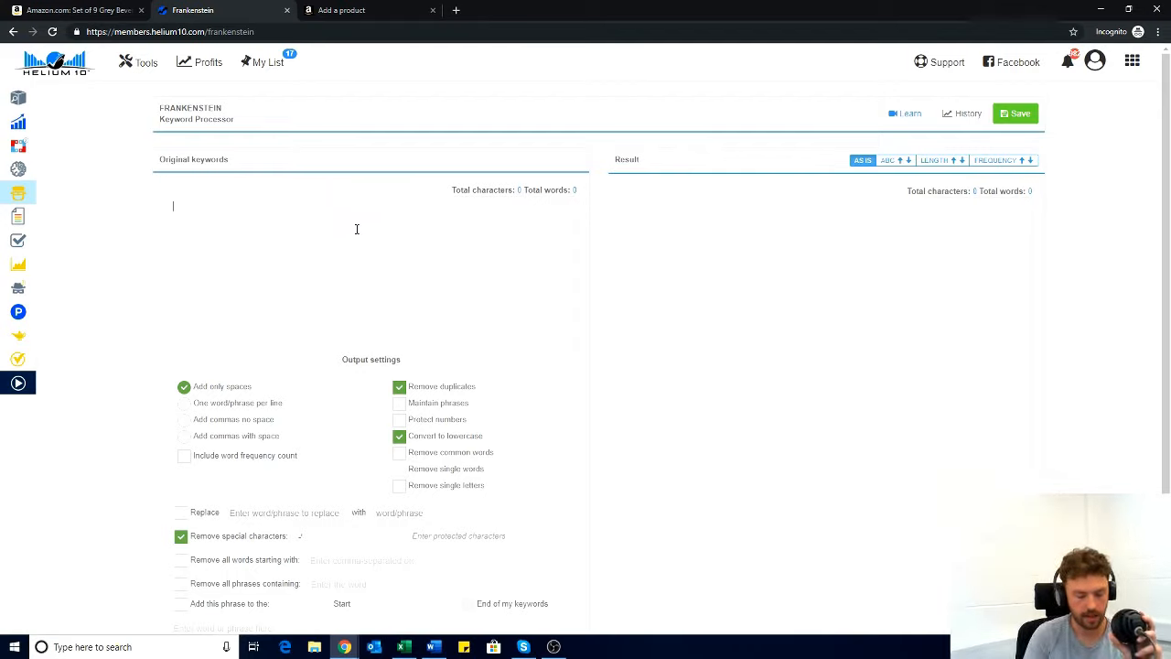
pyautogui.hotkey('ctrl', 'v')
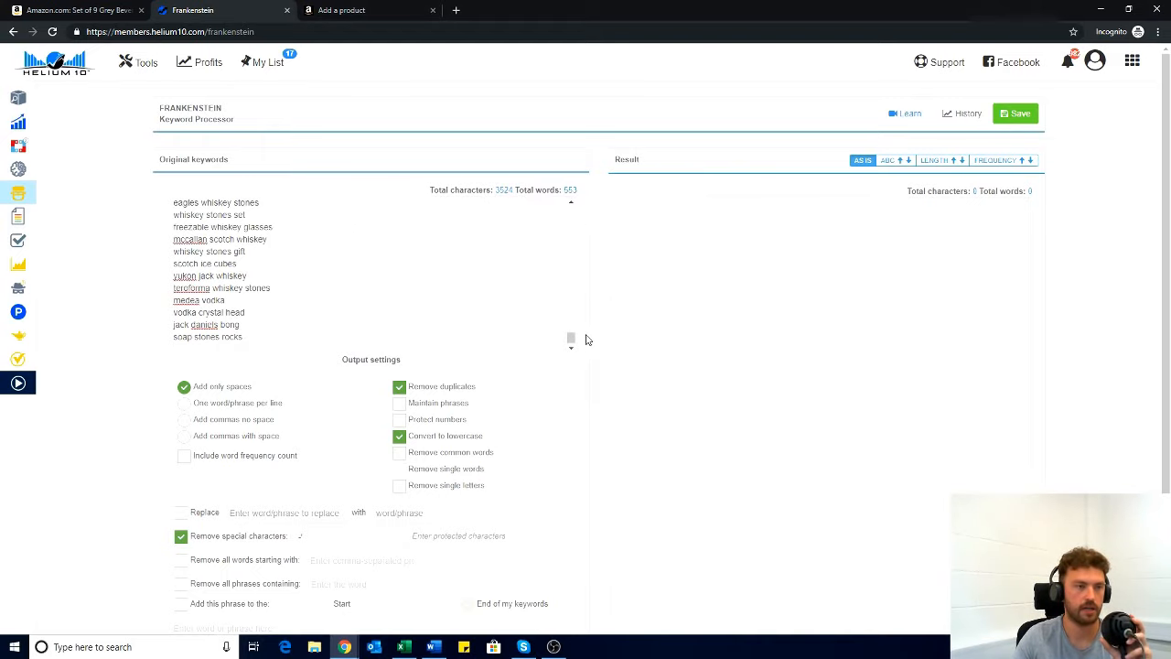
# Process the pasted keywords in Frankenstein with duplicates and special characters removed and lowercase conversion enabled, and review the result
pyautogui.scroll(-1, 585, 337)
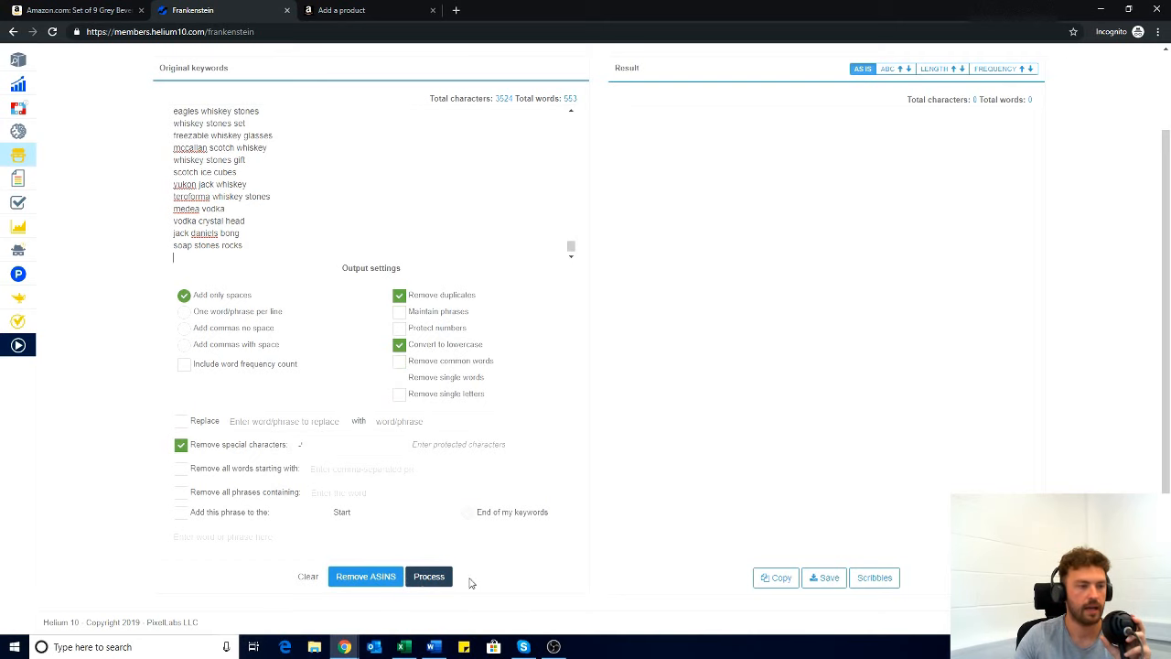
pyautogui.click(428, 576)
pyautogui.scroll(1, 692, 382)
pyautogui.scroll(1, 692, 382)
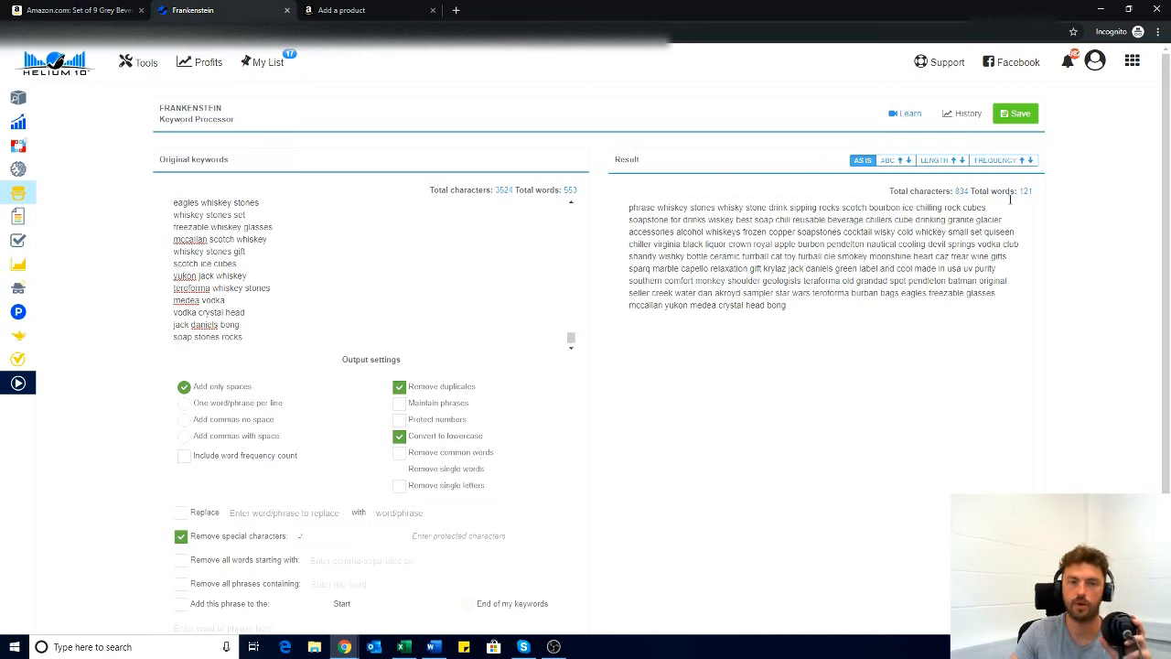
# Select the processed keyword text, and switch to the Seller Central product form to view its Search Terms field
pyautogui.moveTo(816, 311); pyautogui.dragTo(628, 208)
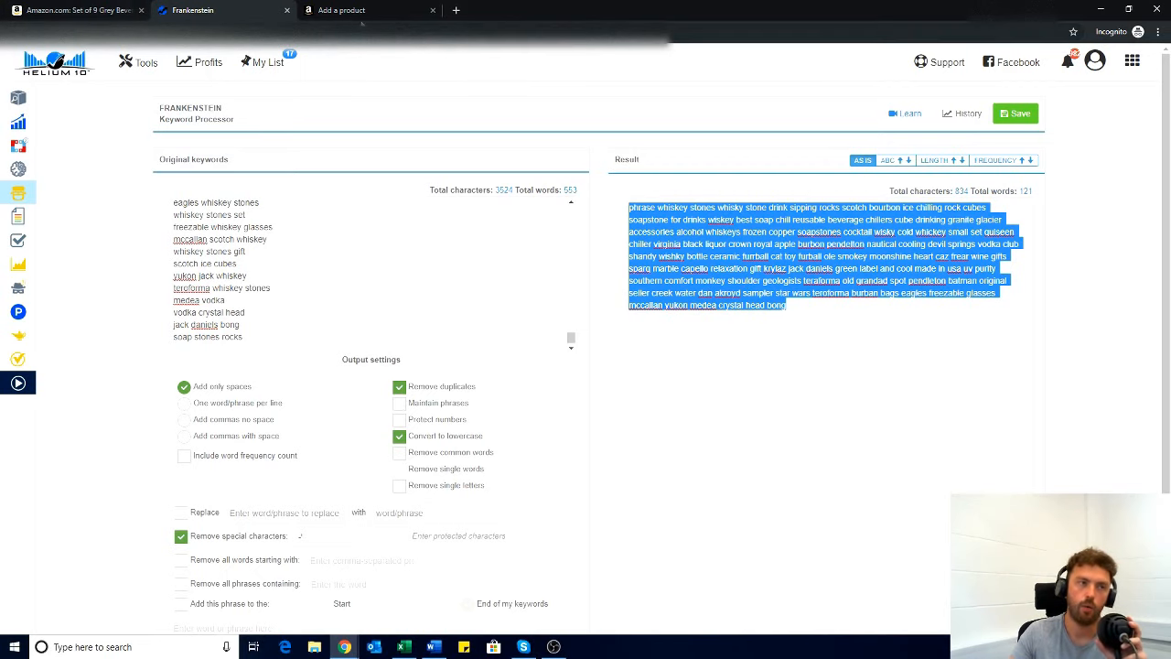
pyautogui.click(364, 10)
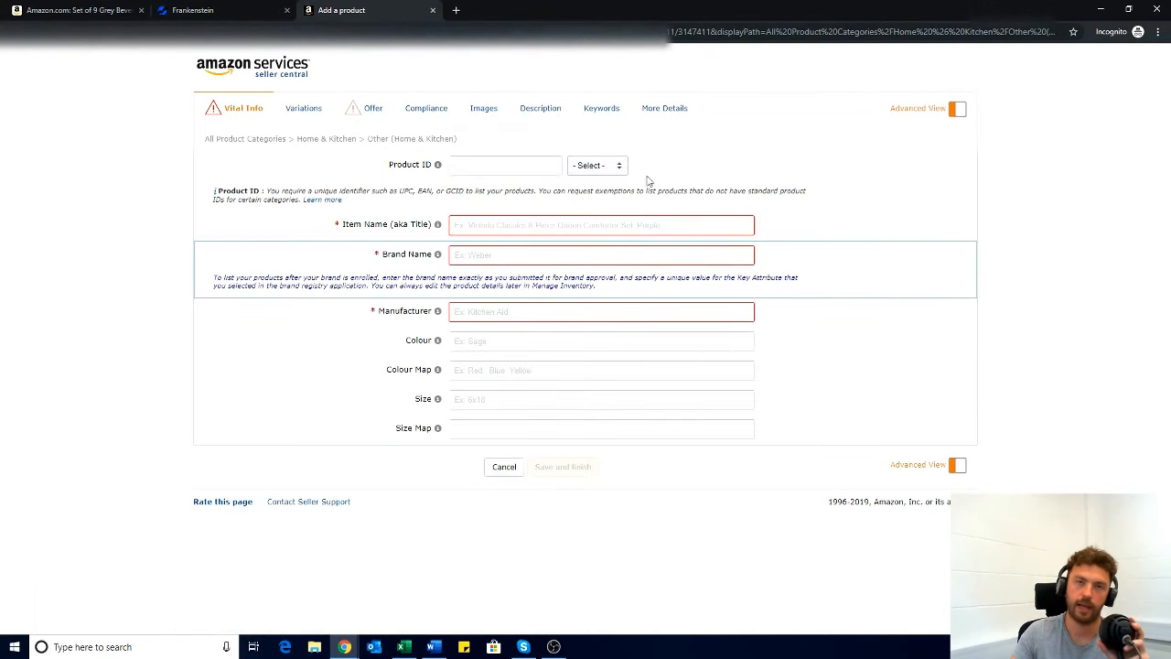
pyautogui.click(613, 110)
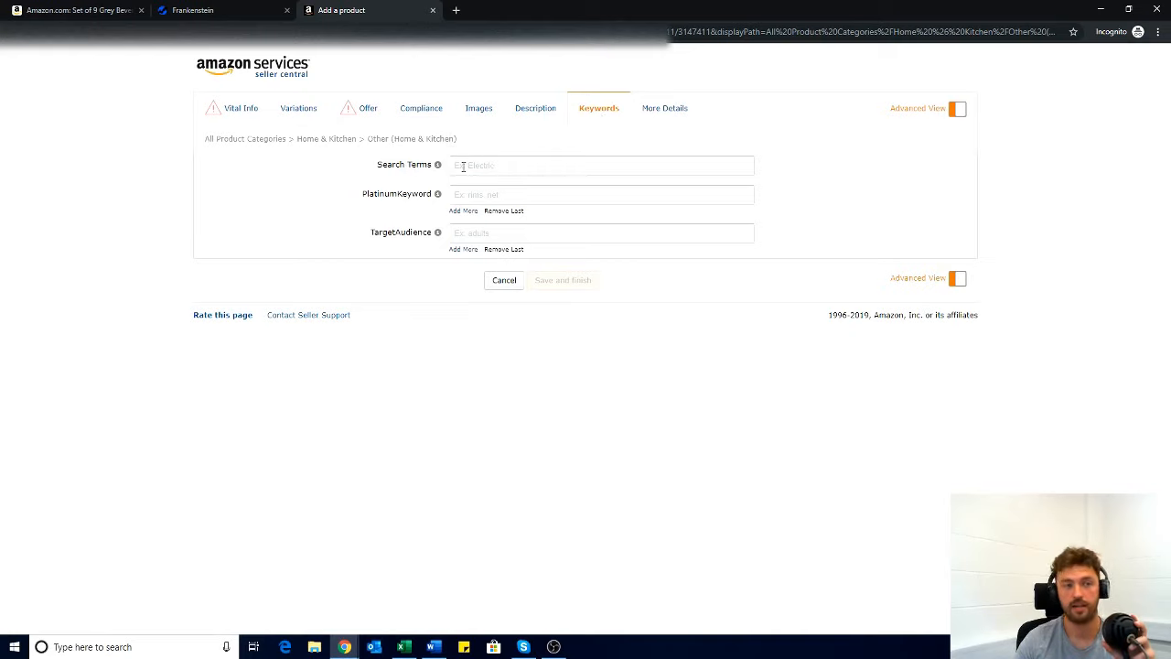
pyautogui.click(509, 172)
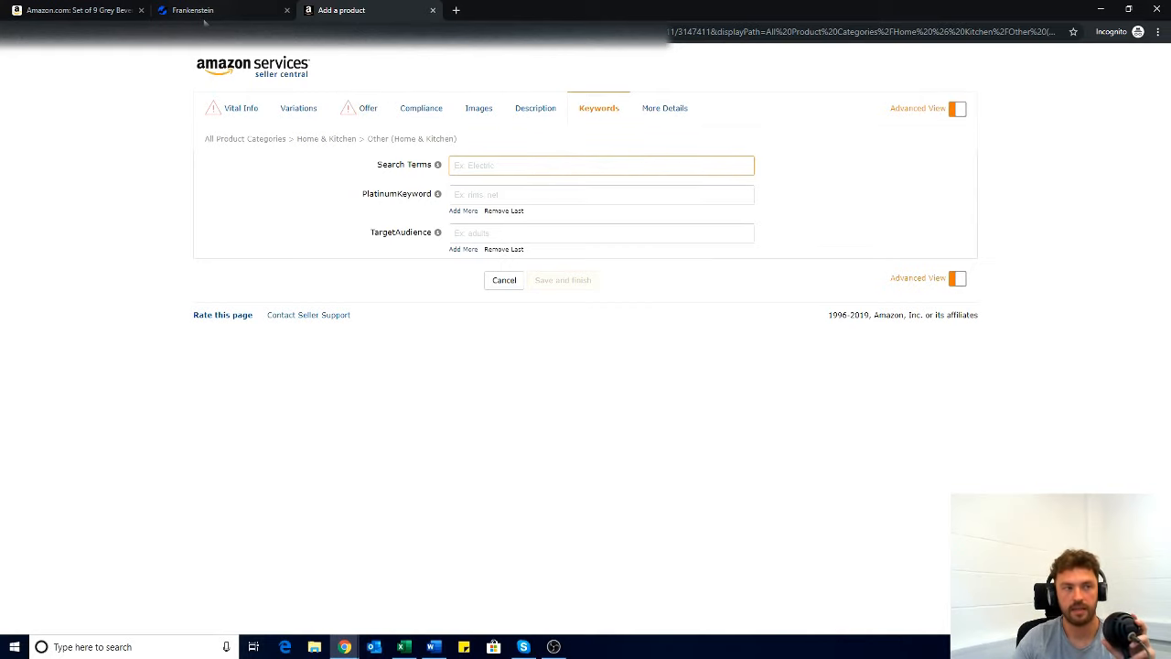
# Return to Frankenstein and delete the original keywords from "cocktail stones" through the end of the list
pyautogui.click(236, 15)
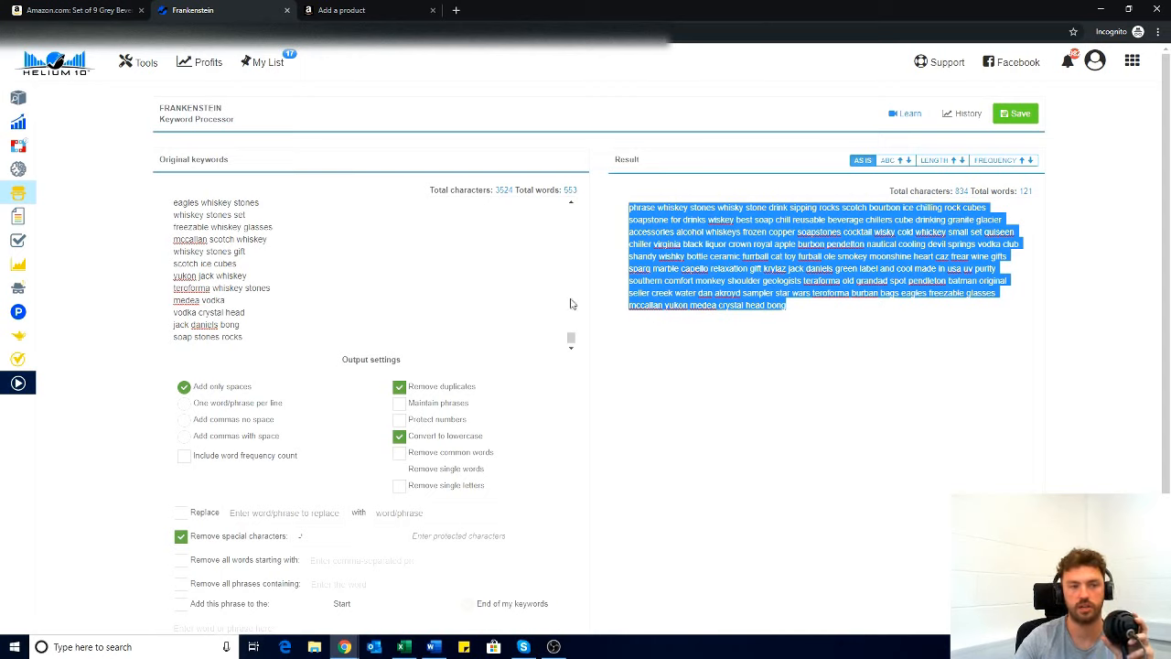
pyautogui.moveTo(244, 337); pyautogui.dragTo(172, 245)
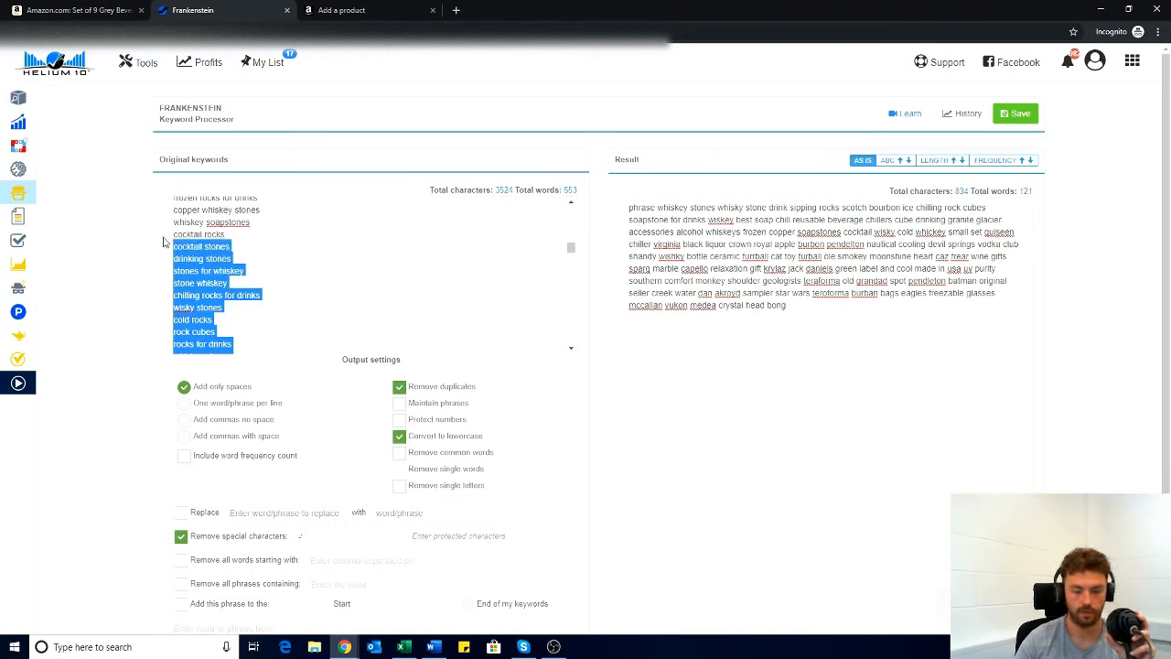
pyautogui.press('Delete')
pyautogui.scroll(2, 266, 288)
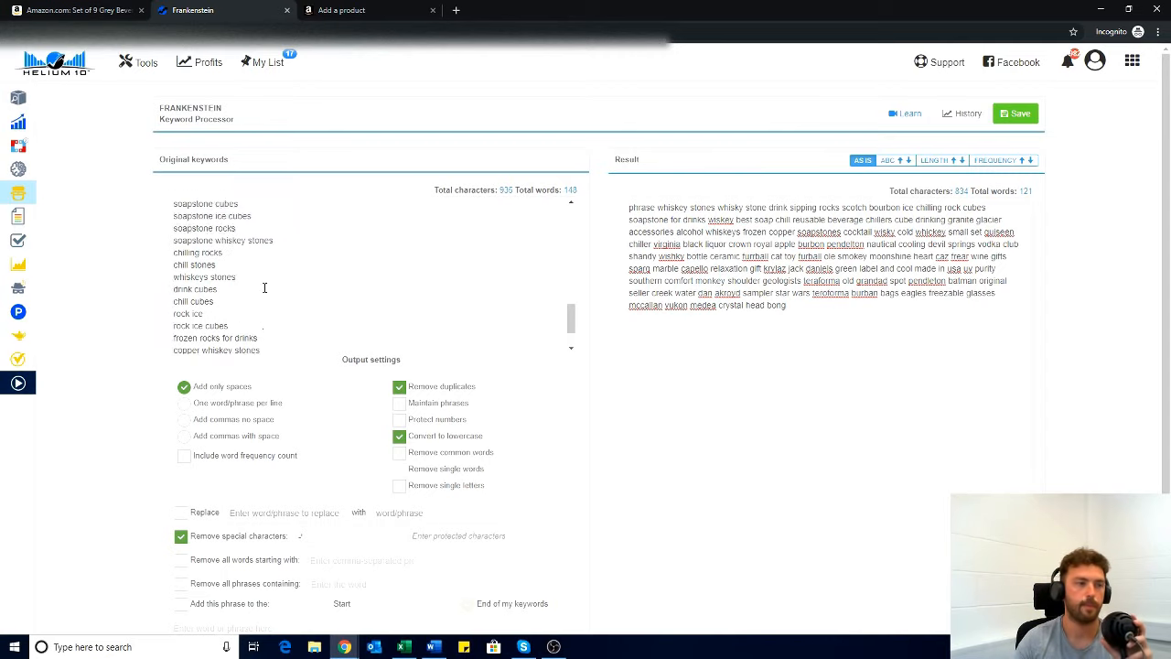
pyautogui.scroll(-2, 261, 286)
pyautogui.scroll(10, 245, 293)
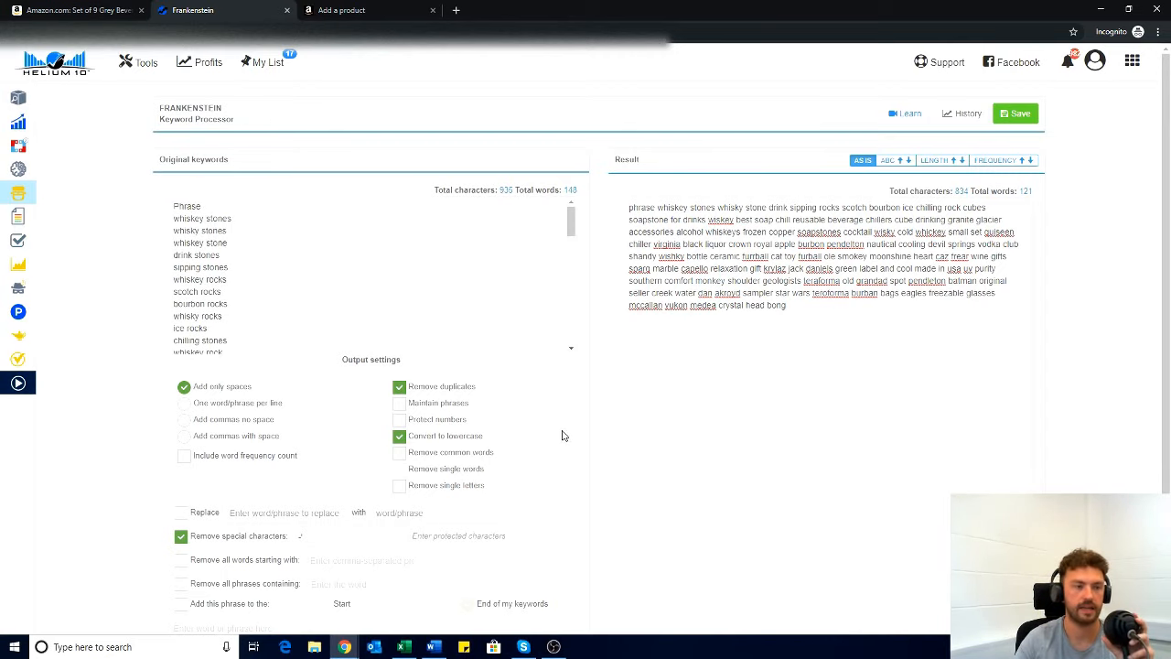
# Process the shortened keyword list again with the same output settings
pyautogui.scroll(-1, 558, 476)
pyautogui.click(437, 578)
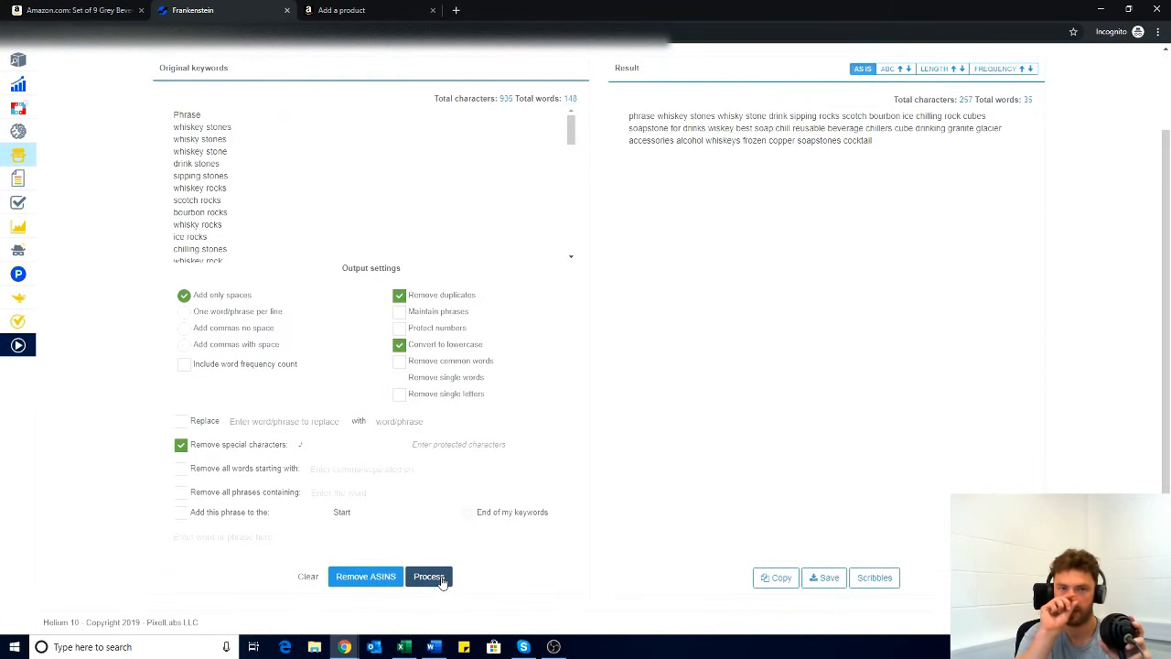
pyautogui.scroll(1, 758, 201)
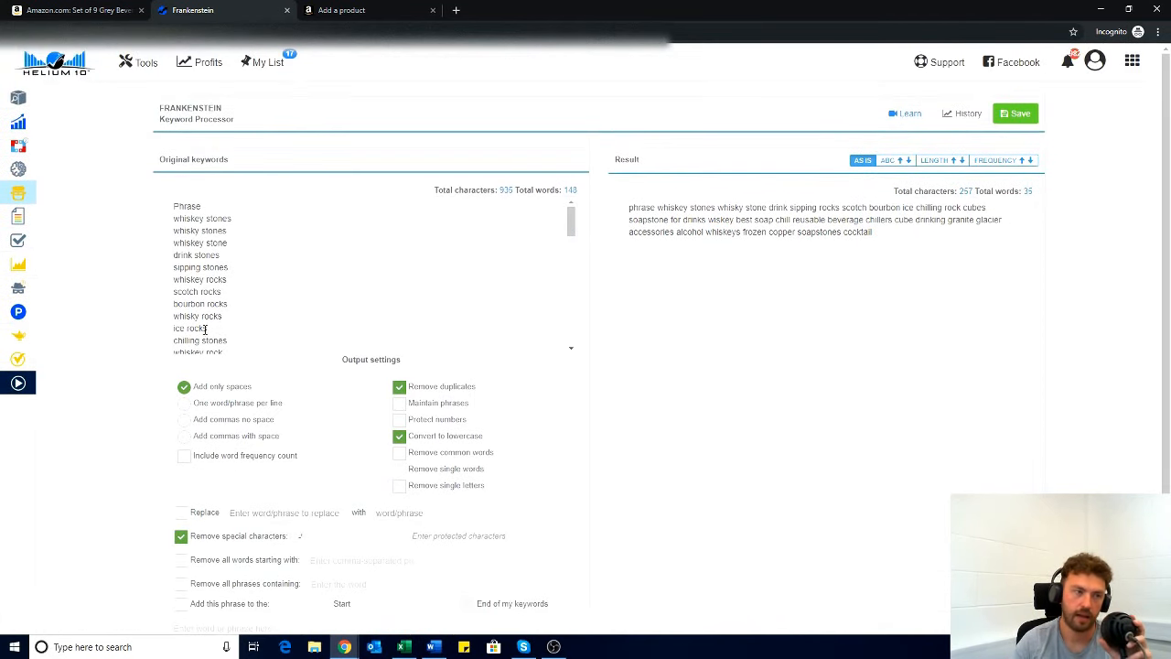
# Delete the words "for" and "phrase" from the processed keyword result
pyautogui.click(873, 236)
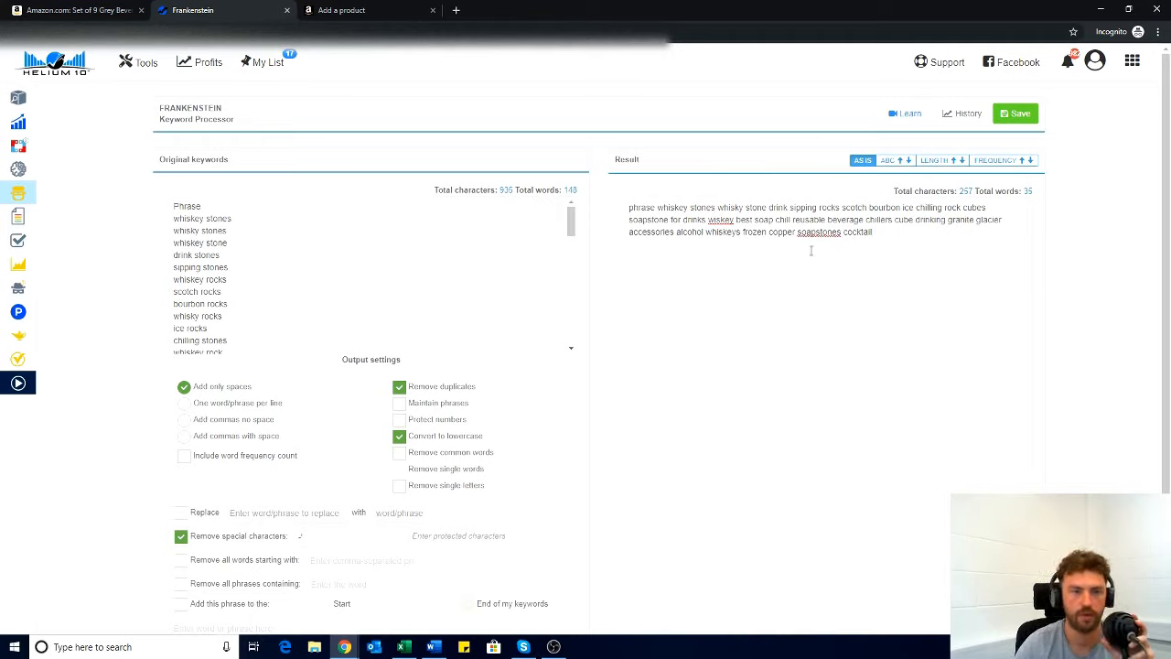
pyautogui.press('BackSpace')
pyautogui.press('BackSpace')
pyautogui.press('BackSpace')
pyautogui.press('BackSpace')
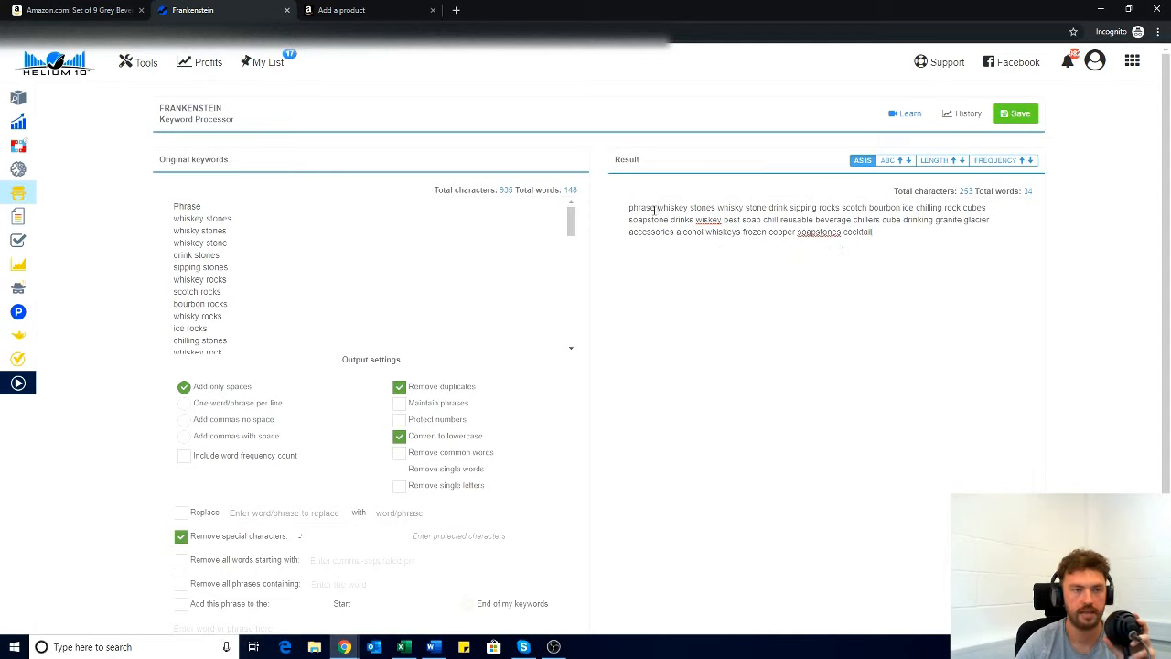
pyautogui.moveTo(655, 210); pyautogui.dragTo(615, 212)
pyautogui.press('BackSpace')
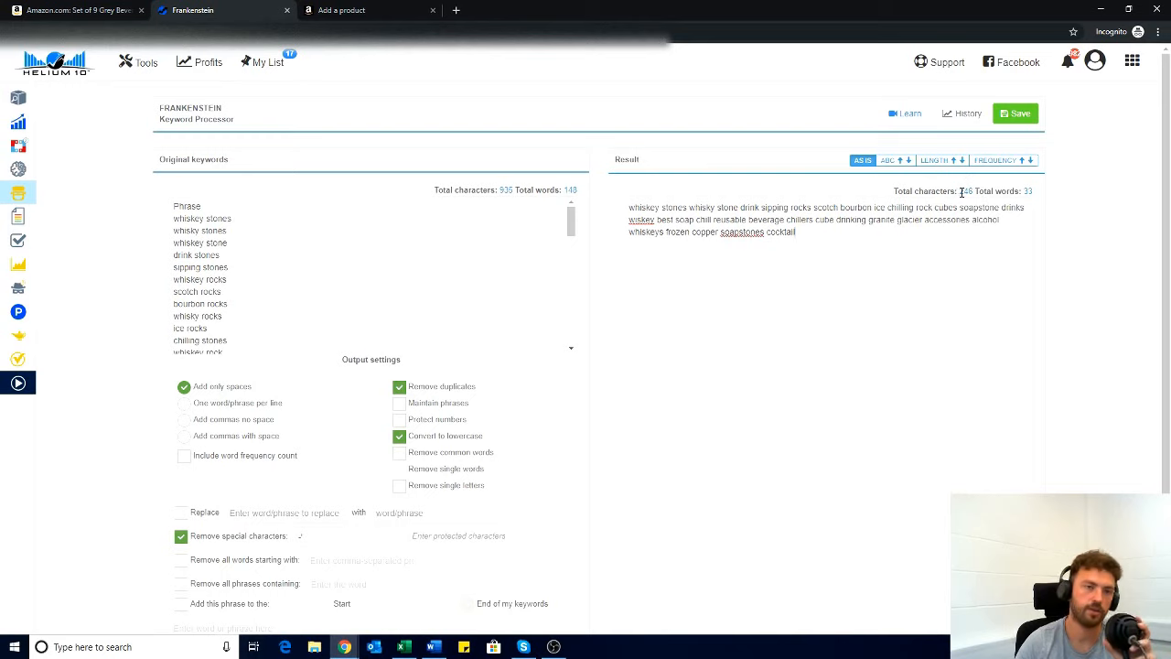
# Copy the entire trimmed keyword result and paste it into the Search Terms field of the Seller Central product form
pyautogui.moveTo(798, 232); pyautogui.dragTo(618, 208)
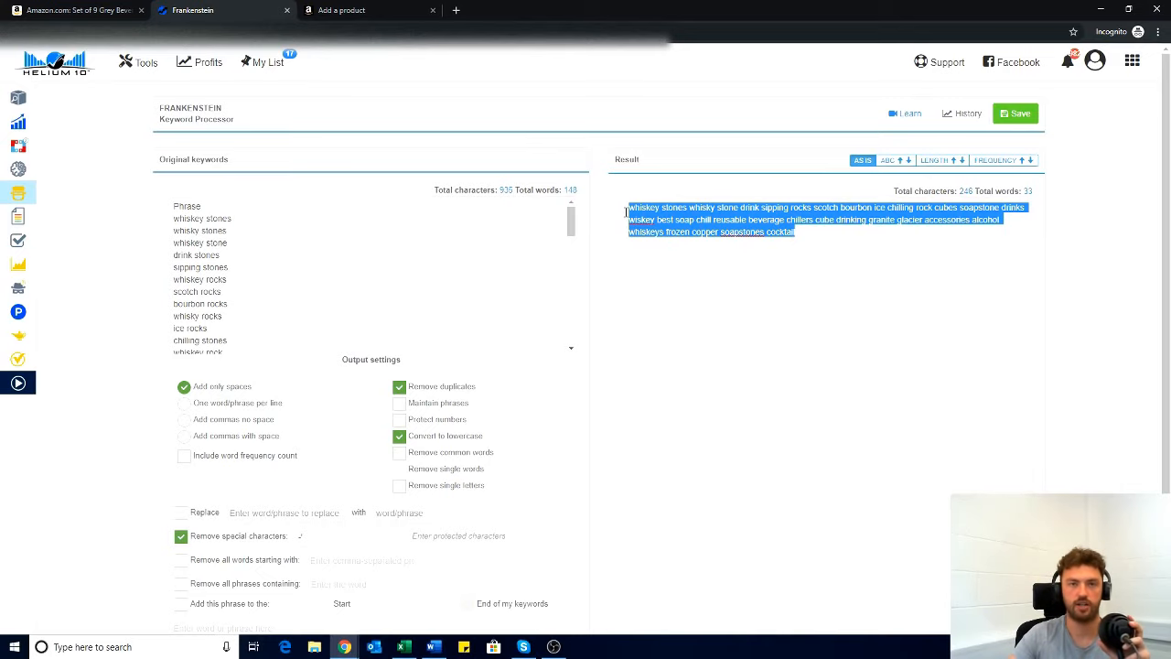
pyautogui.click(369, 16)
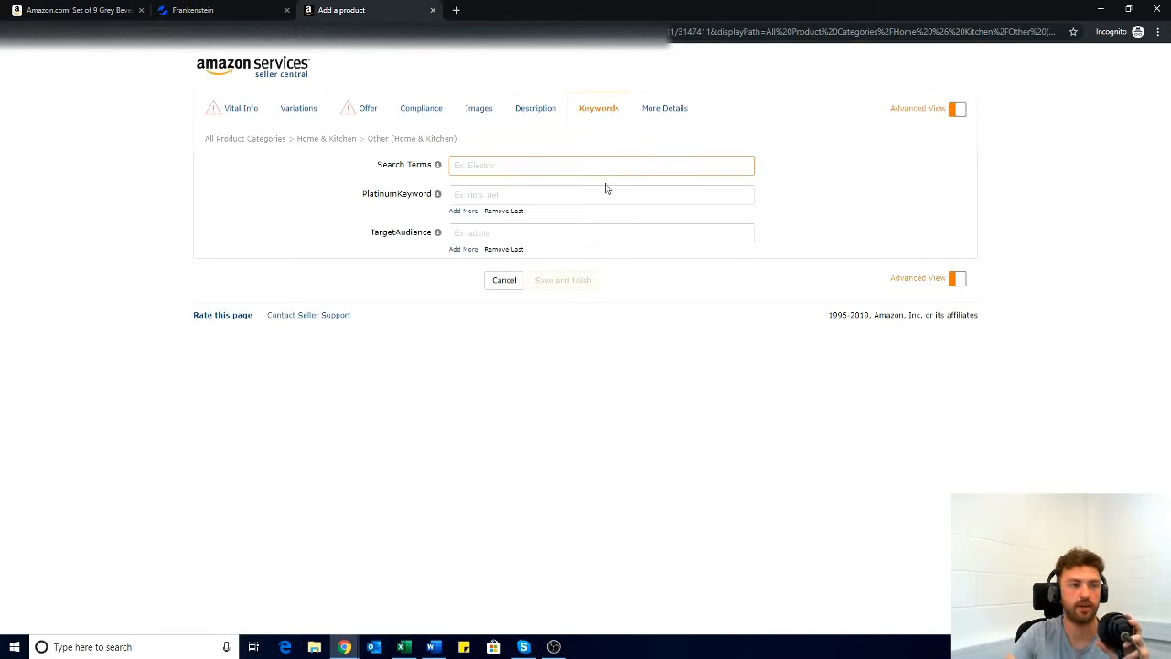
pyautogui.hotkey('ctrl', 'v')
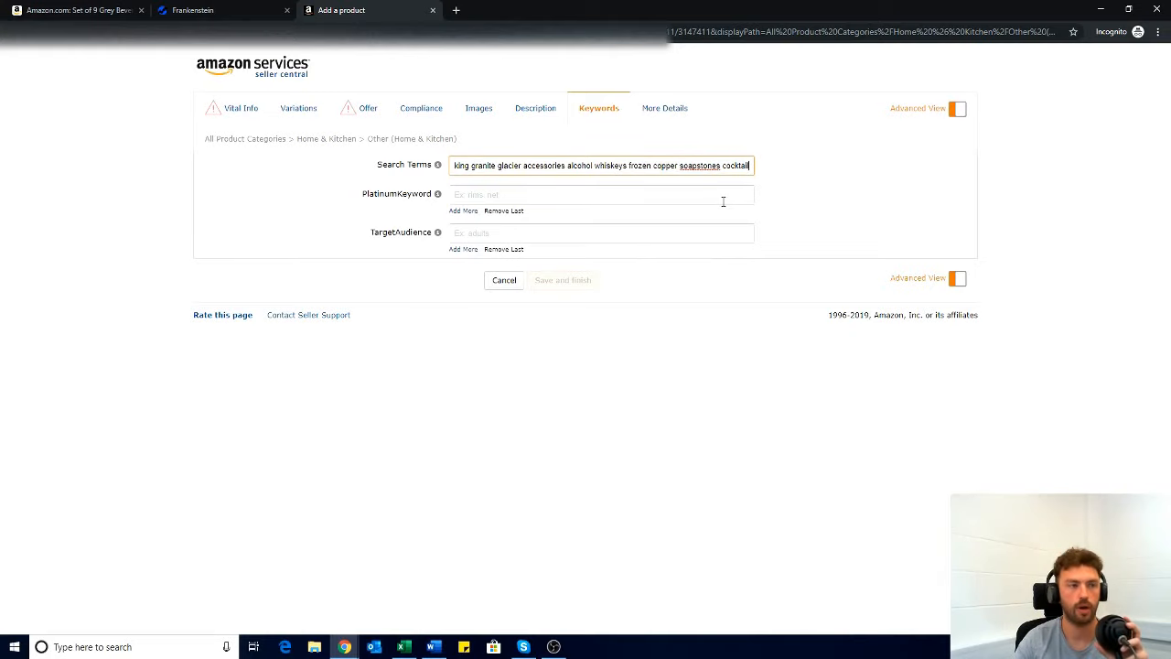
# View the product form's Vital Info section, and examine the title of the Quiseen whiskey stones listing on Amazon for comparison
pyautogui.click(234, 112)
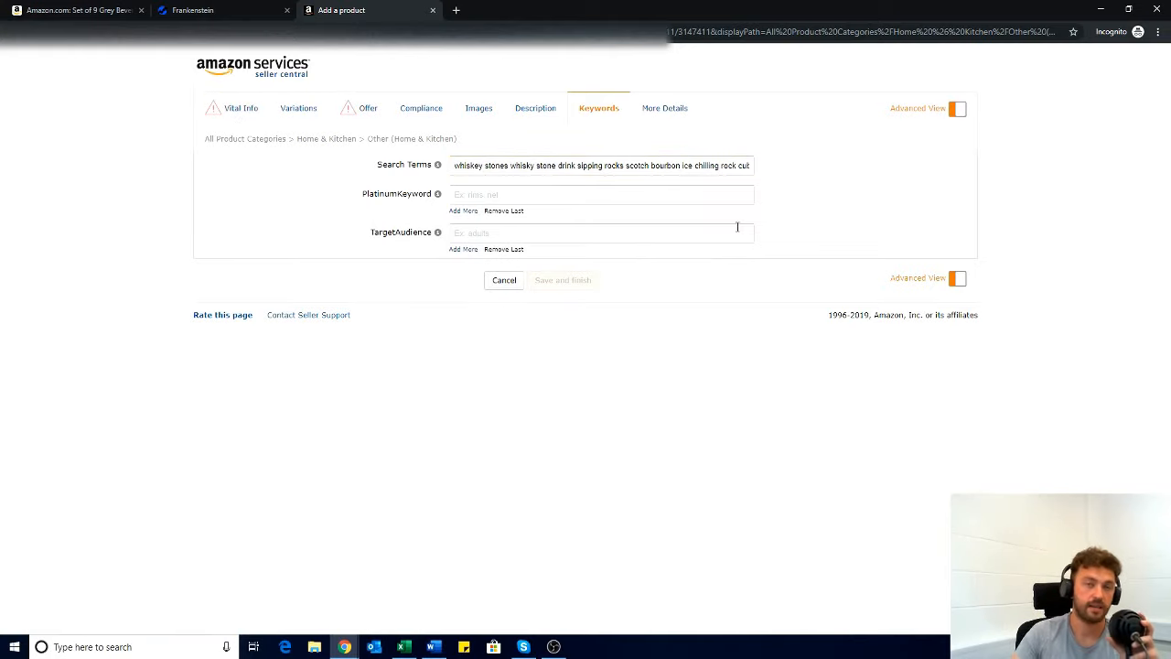
pyautogui.click(255, 117)
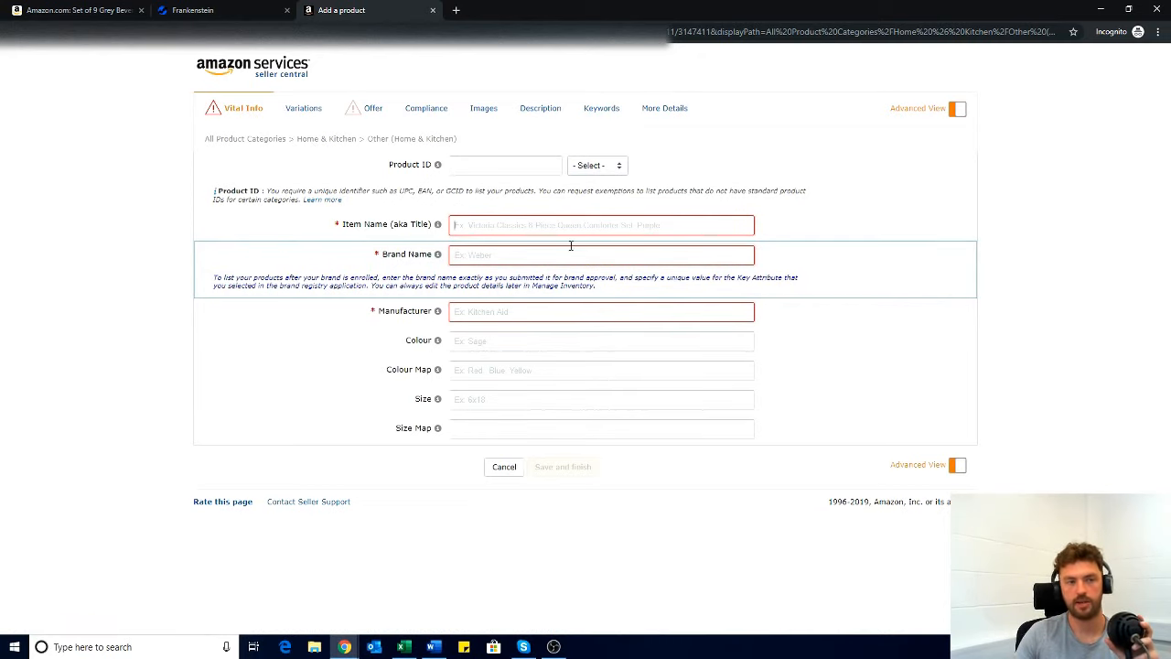
pyautogui.click(75, 10)
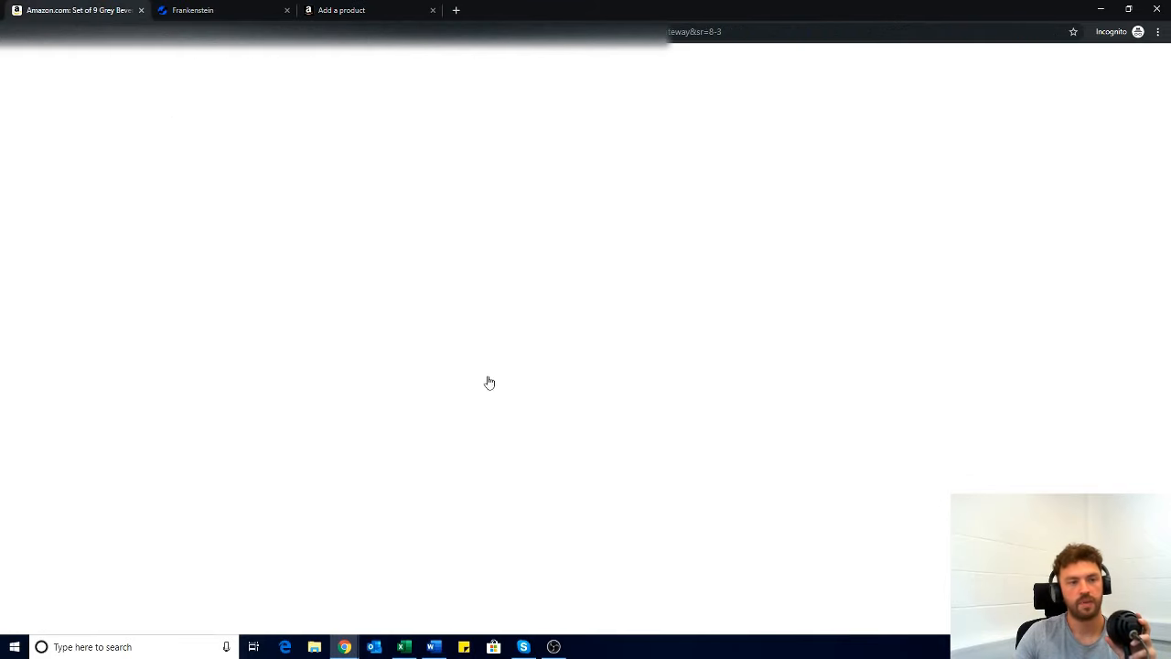
pyautogui.scroll(5, 580, 405)
pyautogui.scroll(15, 582, 402)
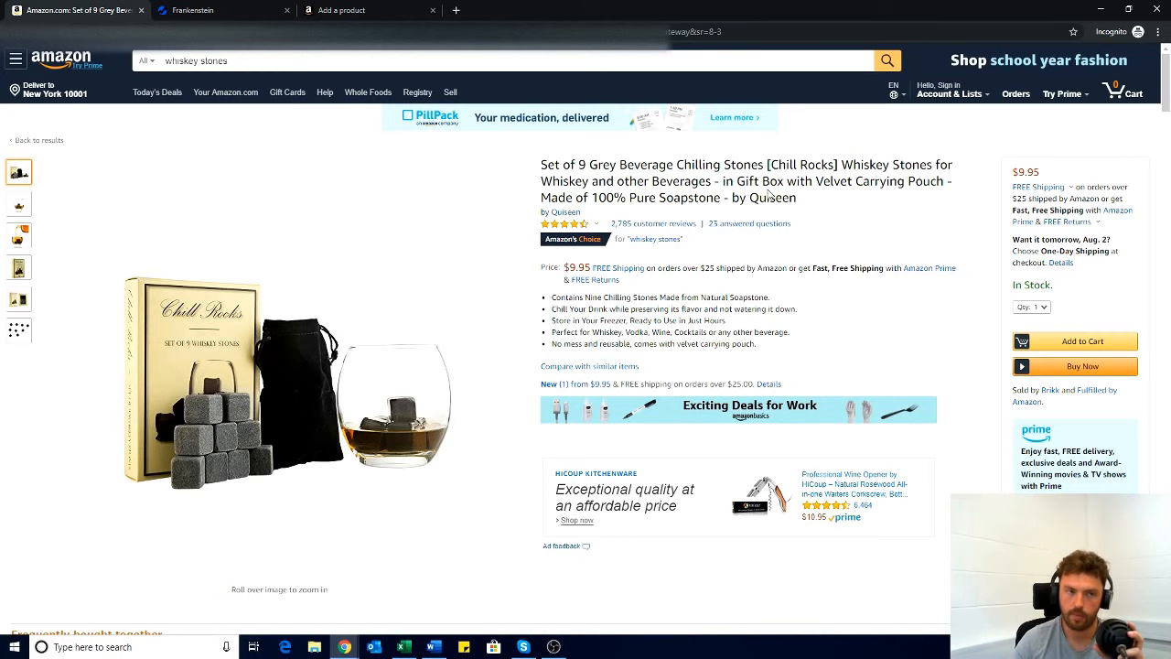
# Examine the Key Product Features field in the product form's Description section, and return to the Frankenstein keyword result
pyautogui.click(348, 12)
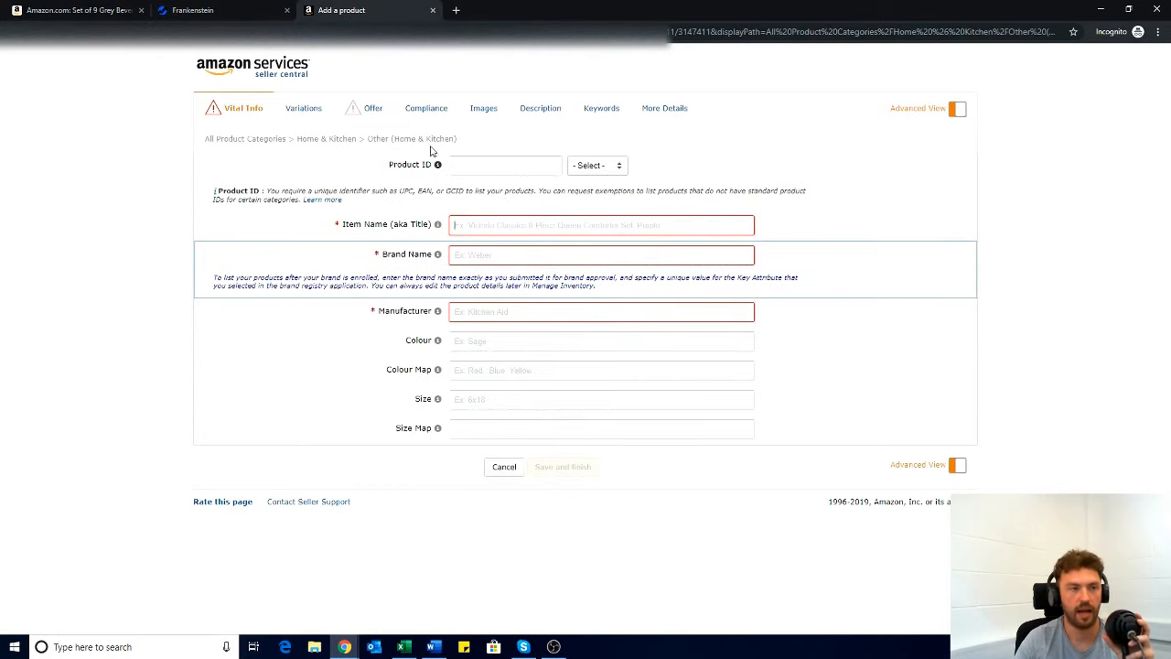
pyautogui.click(547, 111)
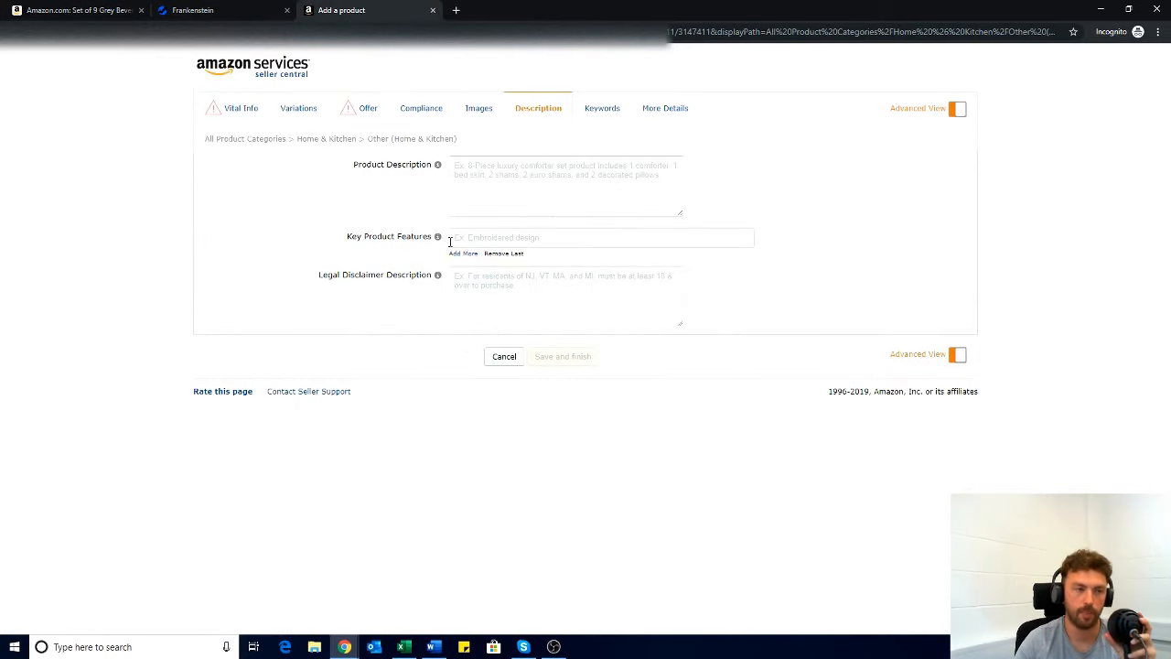
pyautogui.moveTo(438, 237)
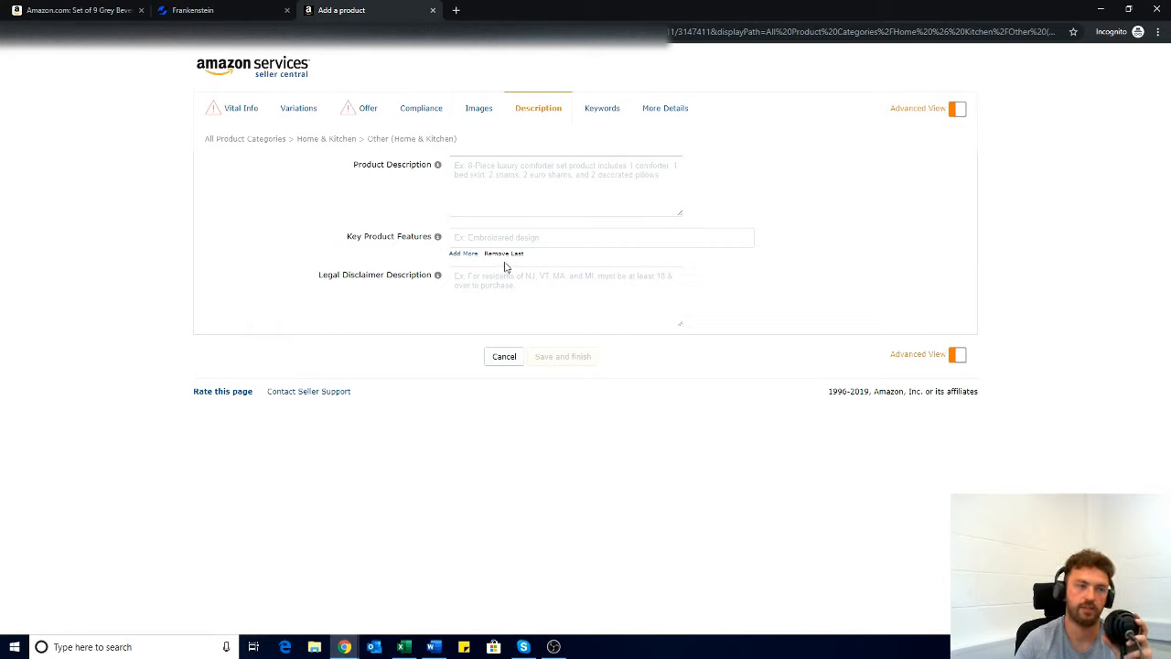
pyautogui.click(549, 239)
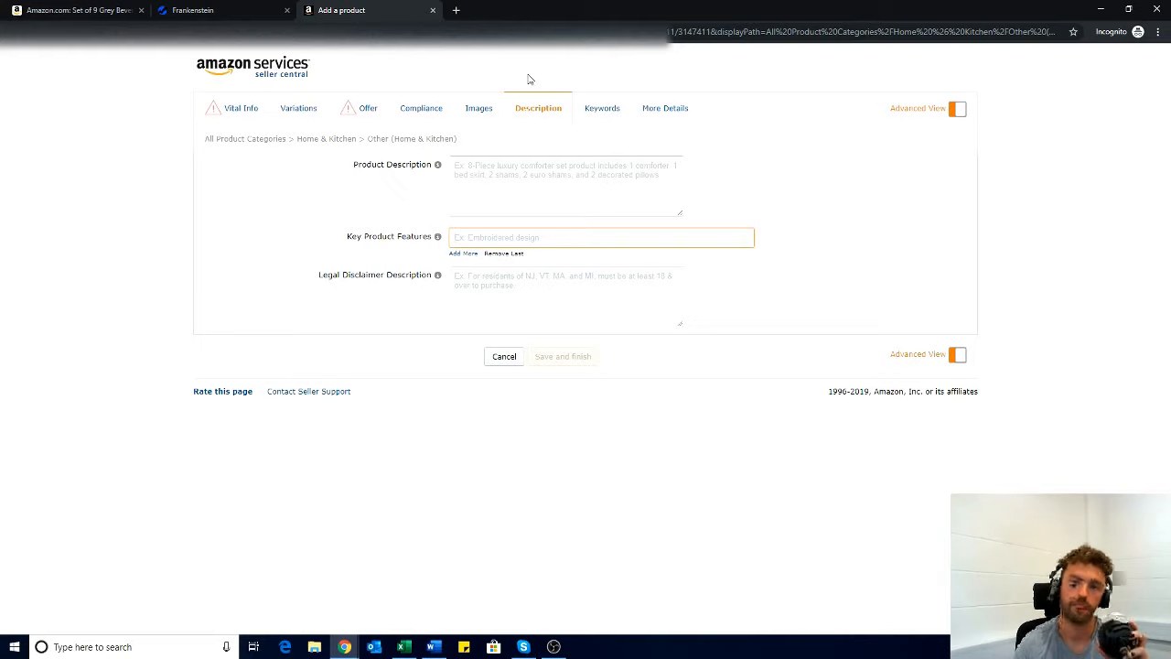
pyautogui.click(245, 11)
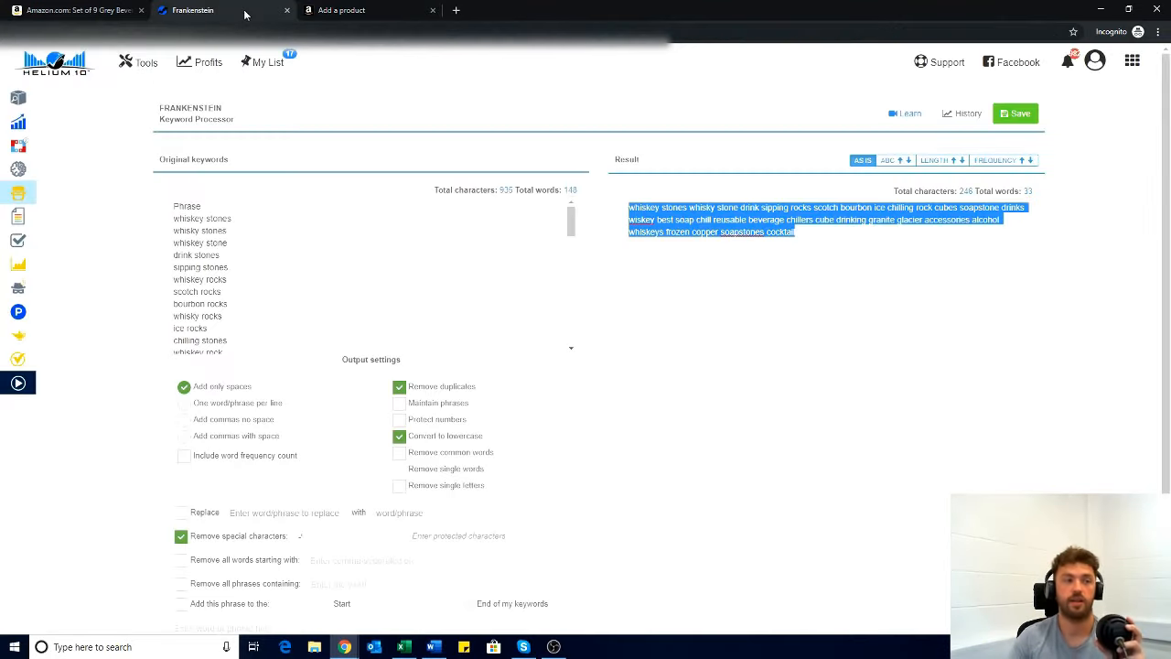